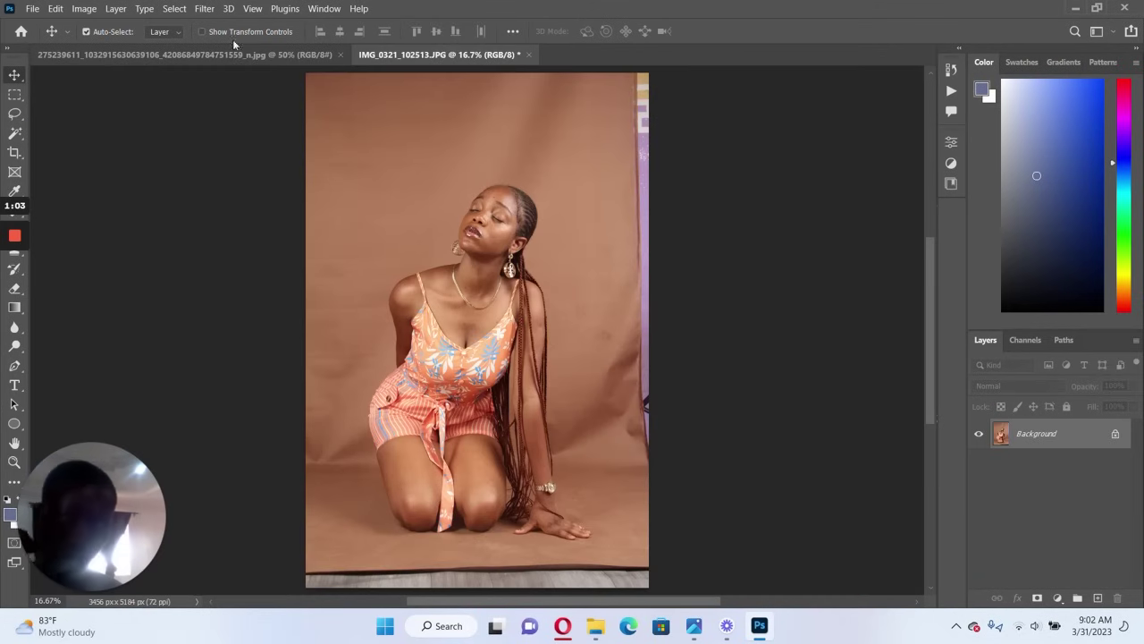
Switch to the green dancer photo document, 275239611…n.jpg, with Ctrl+Tab
key("ctrl+Tab")
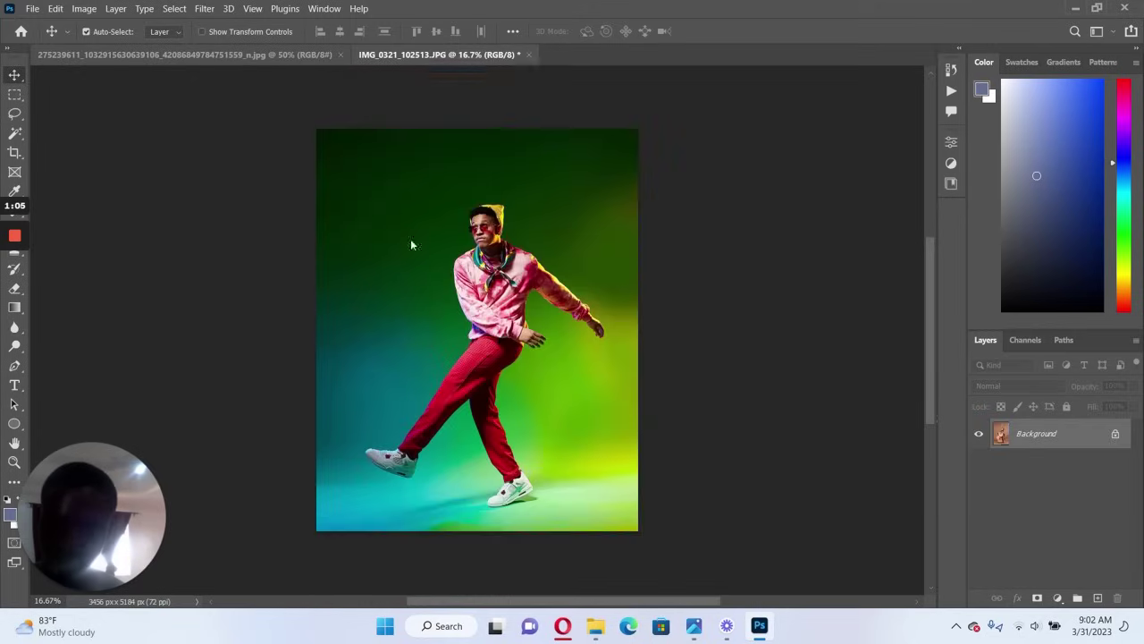
Box the dancer with the Object Selection Tool so his whole figure is selected
left_click(14, 95)
left_click(18, 119)
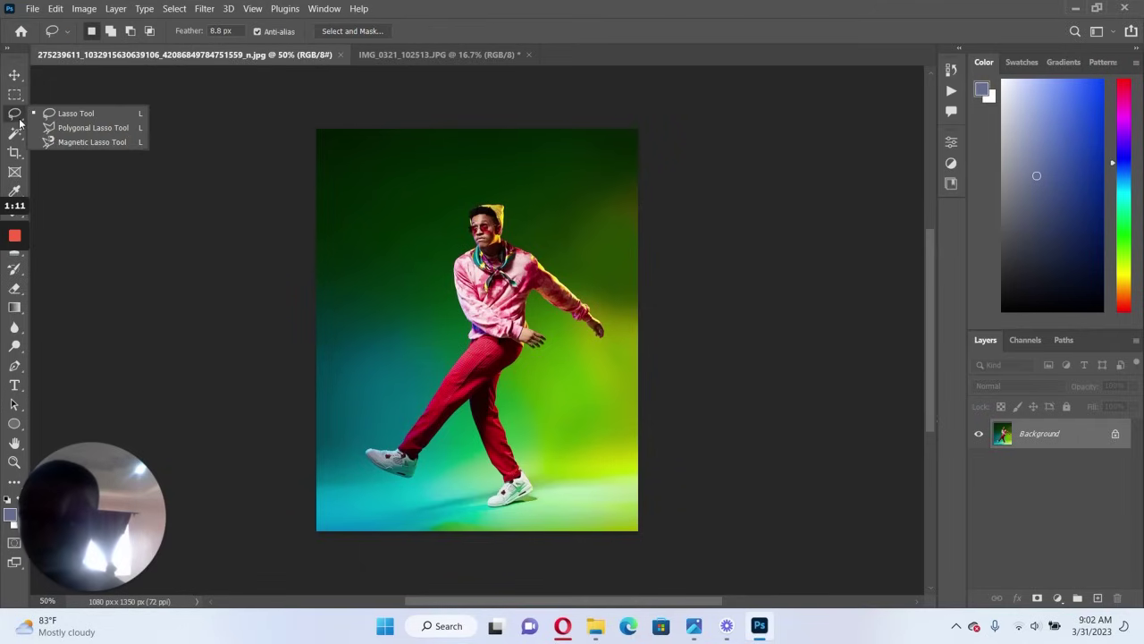
left_click(14, 133)
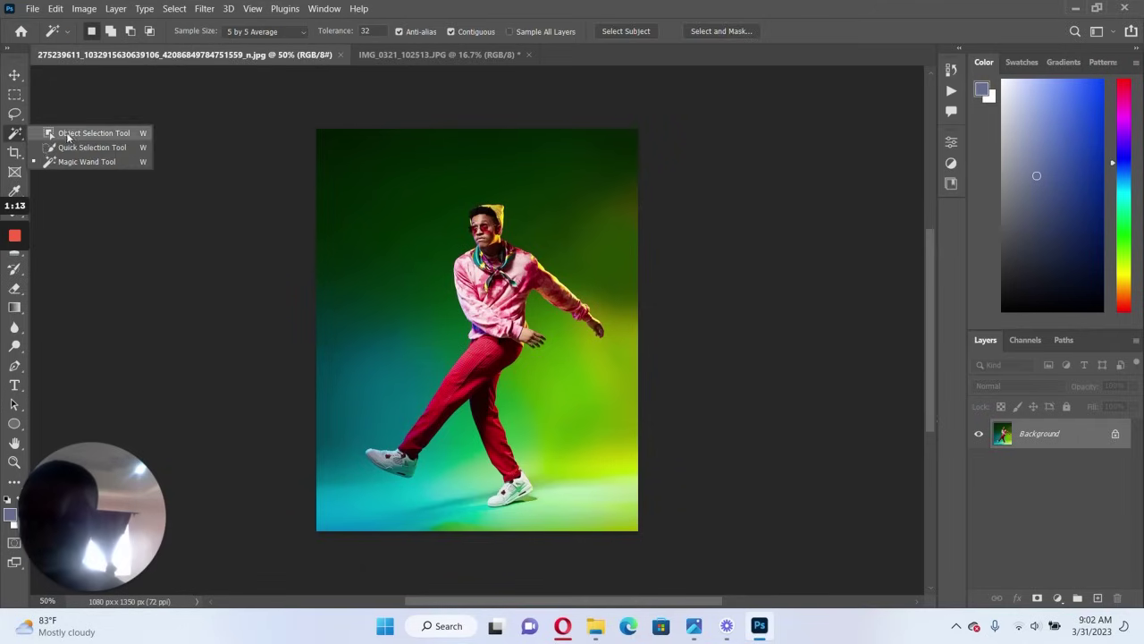
left_click(54, 127)
left_click_drag(620, 195, 589, 372)
left_click_drag(449, 425, 351, 515)
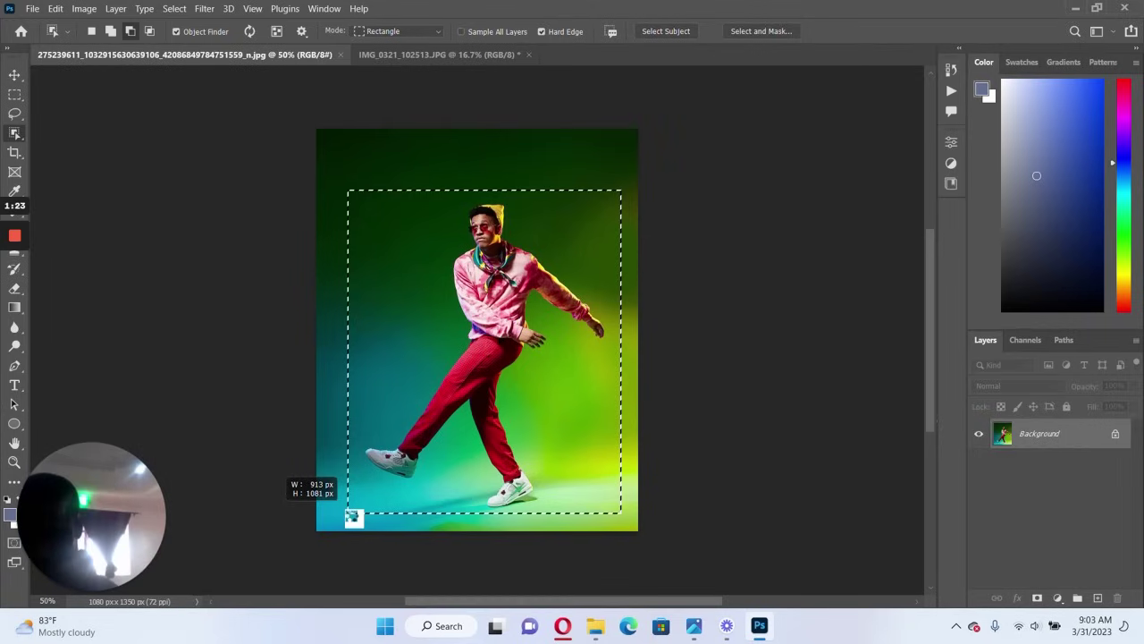
left_click_drag(352, 517, 349, 515)
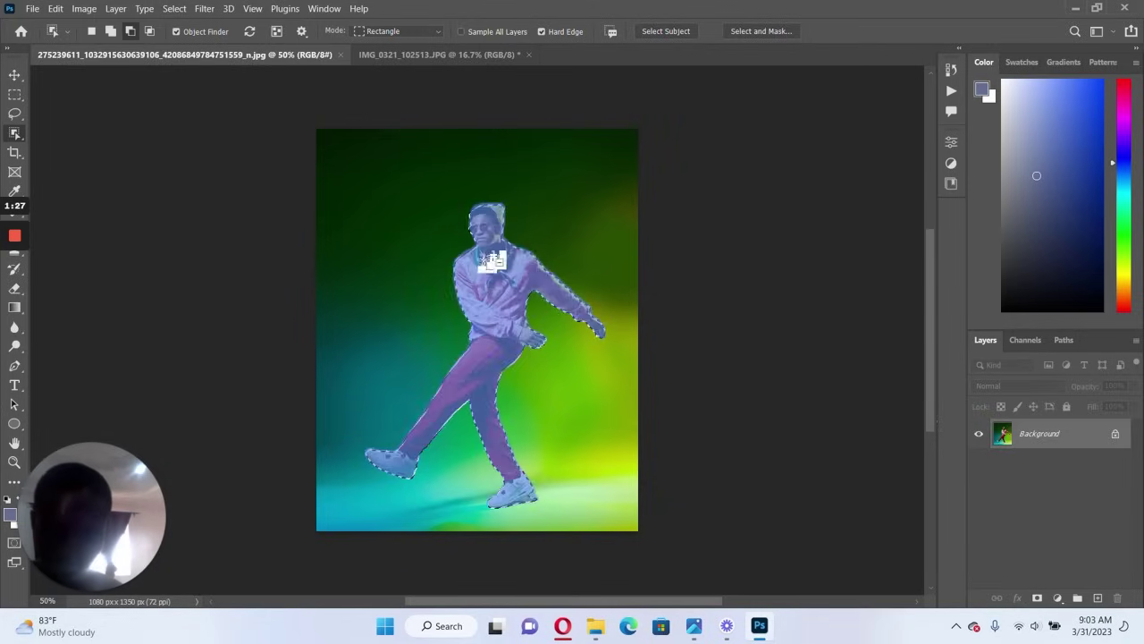
Content-Aware Fill the dancer selection onto a new layer, replacing him with green background
right_click(512, 270)
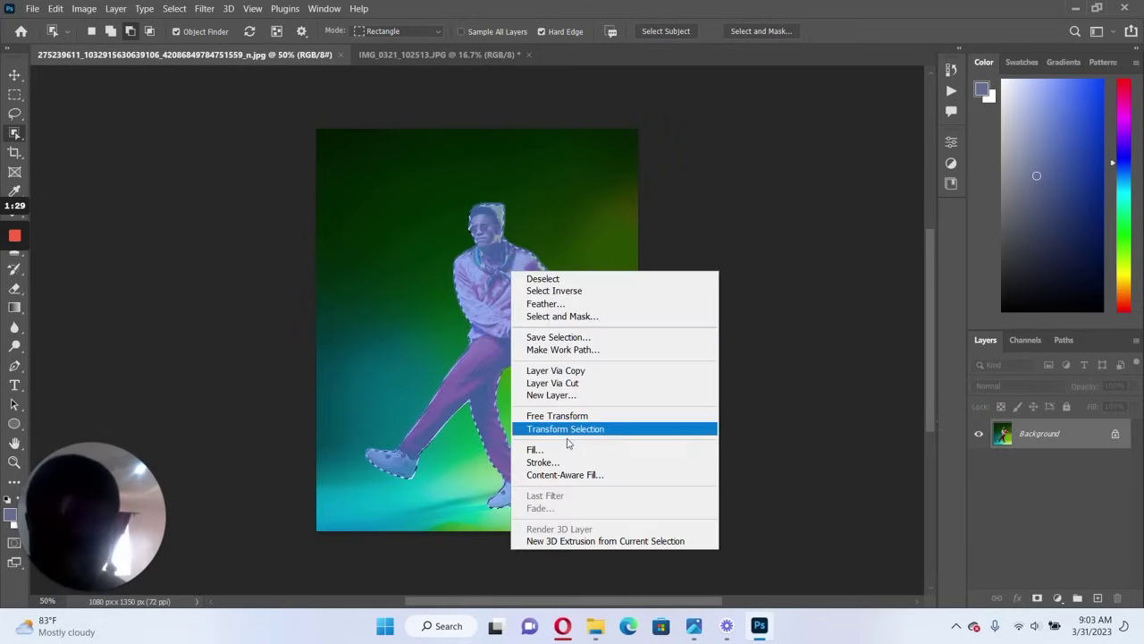
left_click(565, 475)
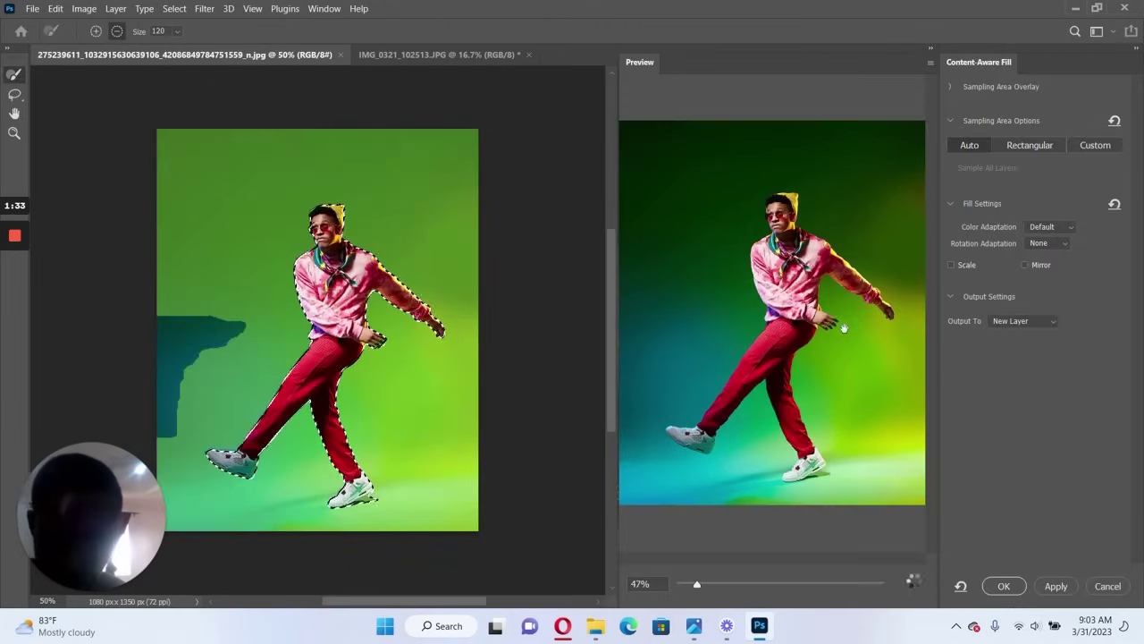
left_click(1004, 587)
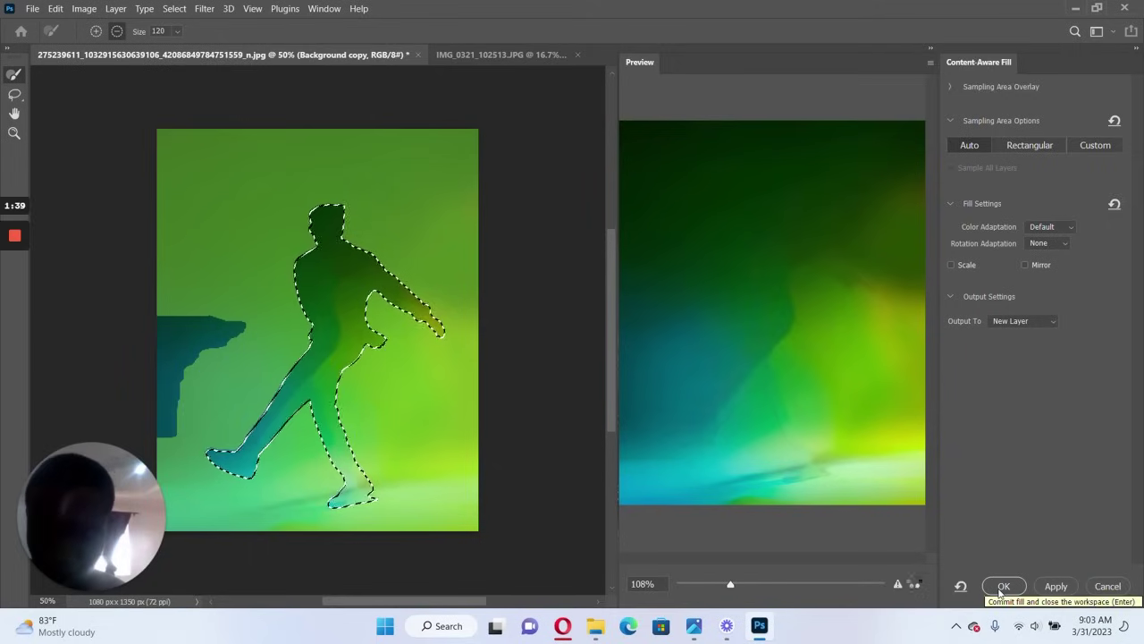
left_click(1049, 589)
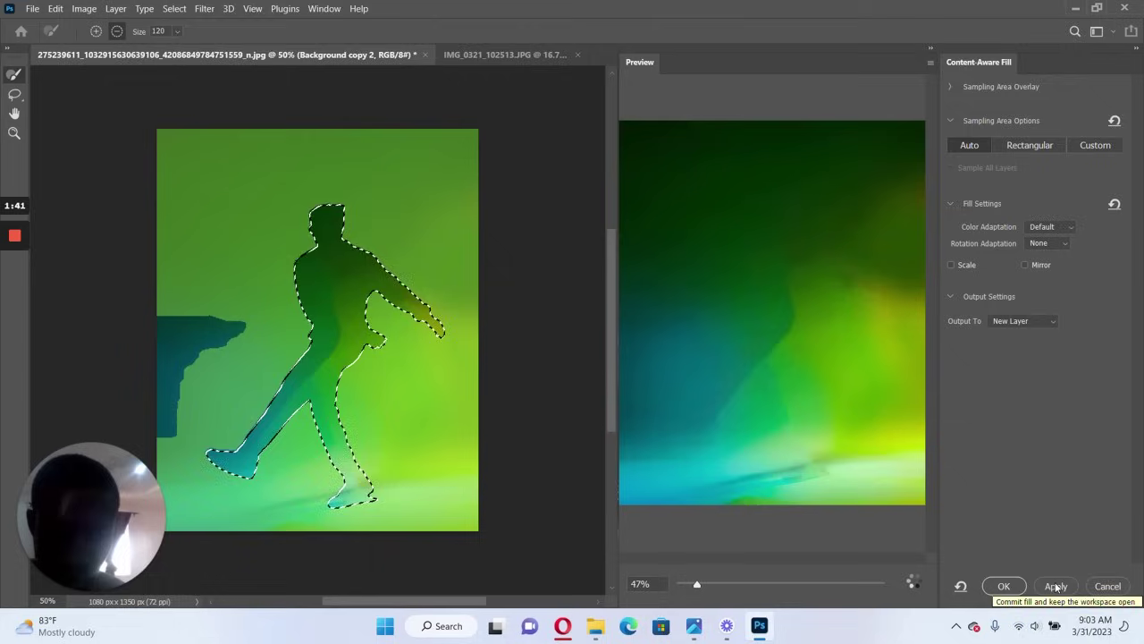
left_click(961, 587)
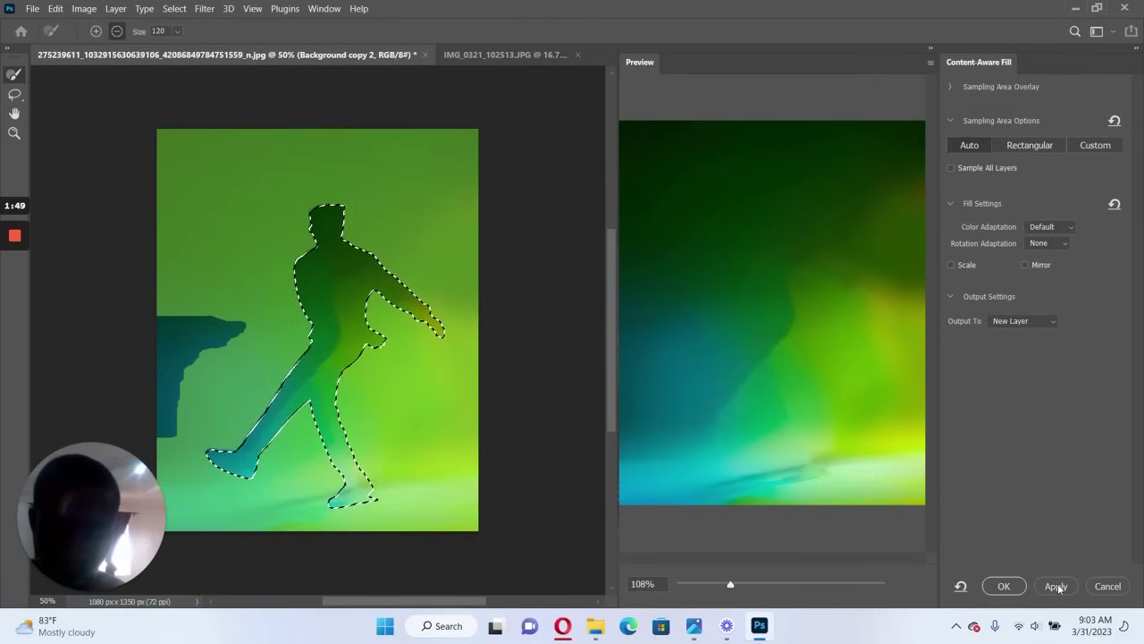
left_click(1003, 587)
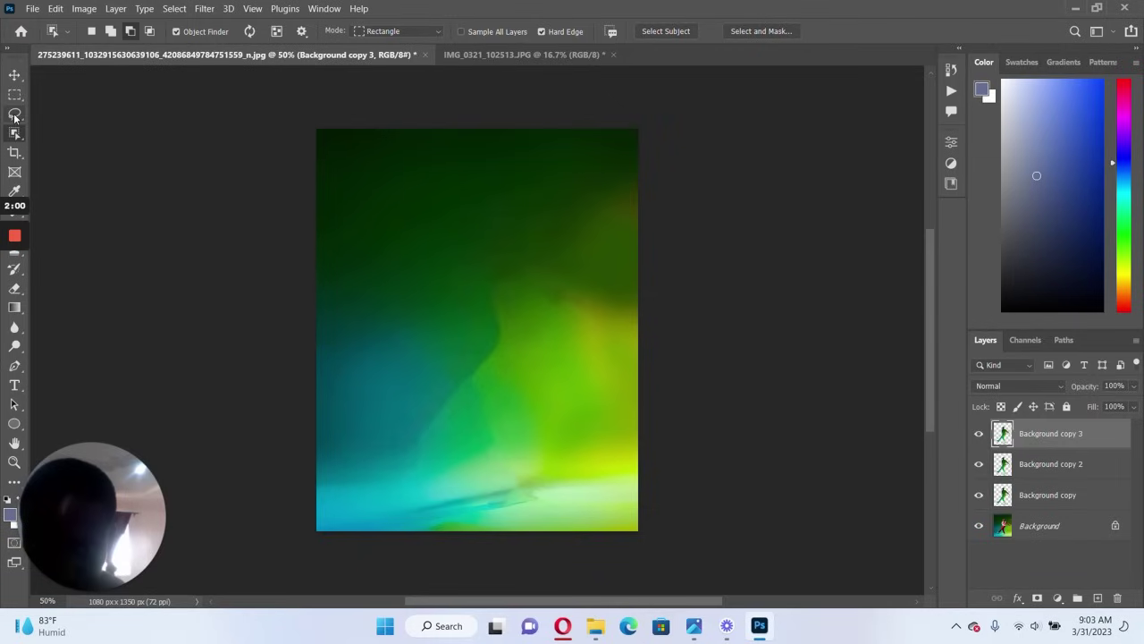
Lasso around the leftover ghost shape and stamp the visible image into a new Layer 1
left_click(14, 116)
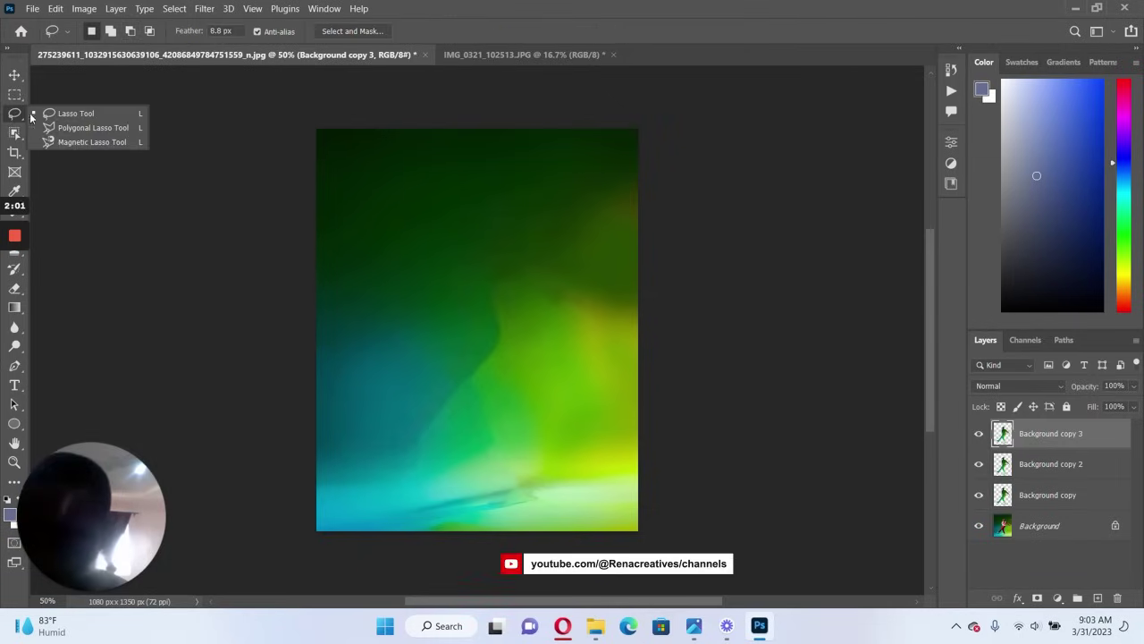
left_click(455, 224)
mouse_move(447, 217)
left_mouse_down()
mouse_move(406, 402)
mouse_move(357, 449)
mouse_move(393, 488)
mouse_move(427, 481)
mouse_move(464, 427)
mouse_move(499, 516)
mouse_move(551, 519)
mouse_move(510, 394)
mouse_move(548, 306)
mouse_move(595, 296)
mouse_move(594, 278)
mouse_move(520, 202)
left_mouse_up()
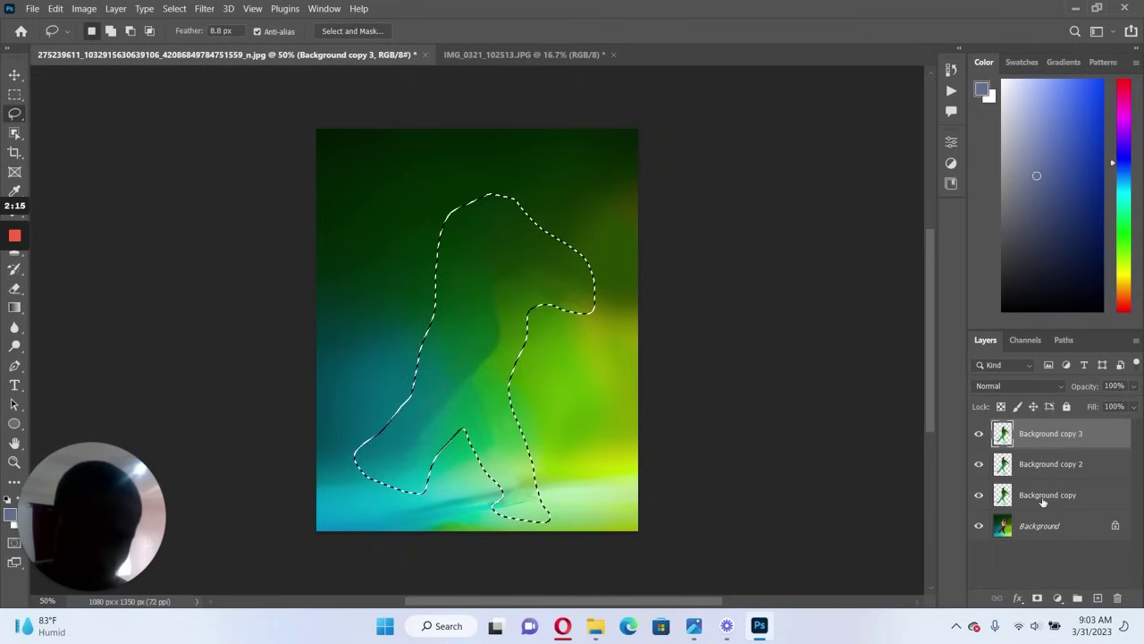
key("ctrl+shift+alt+e")
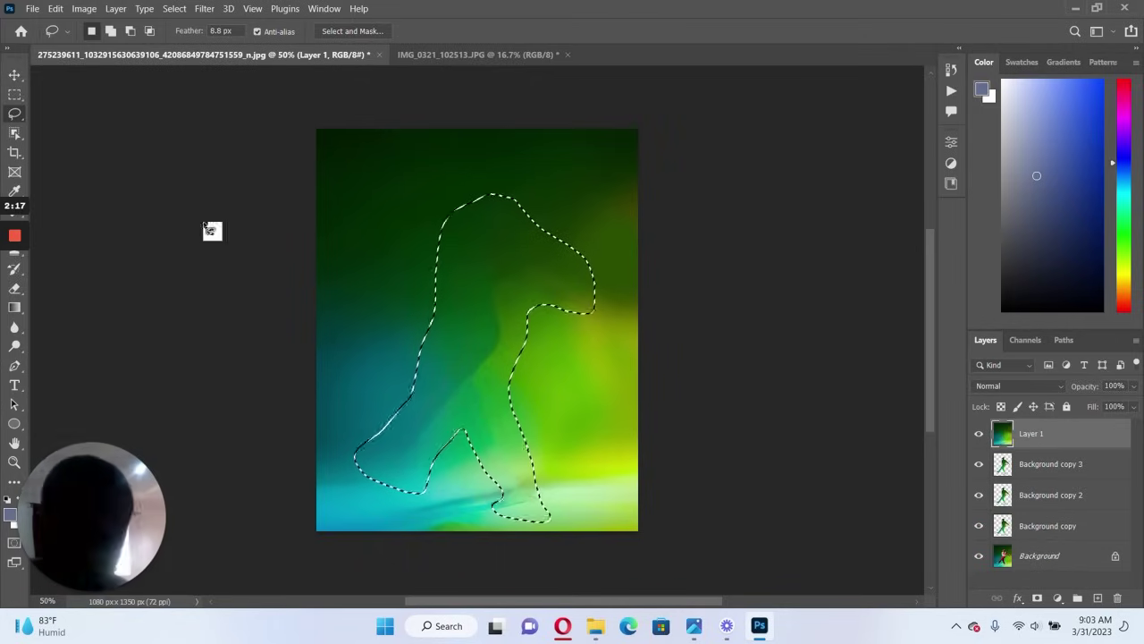
Apply a Gaussian Blur of 52.4 pixels to the selection, then deselect
left_click(204, 8)
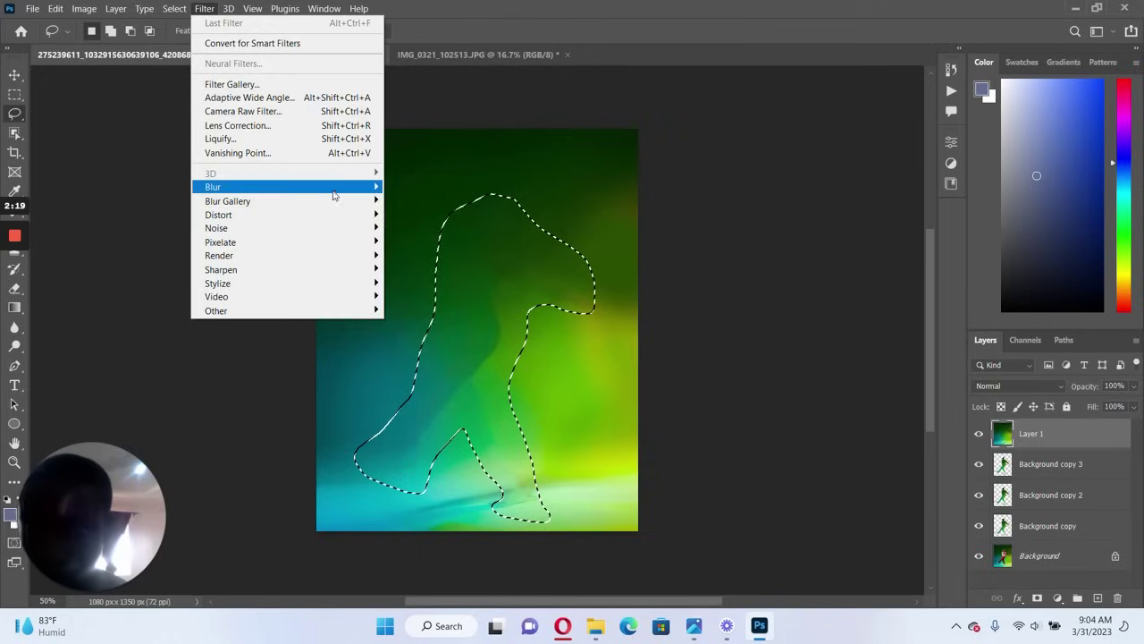
mouse_move(337, 189)
left_click(411, 242)
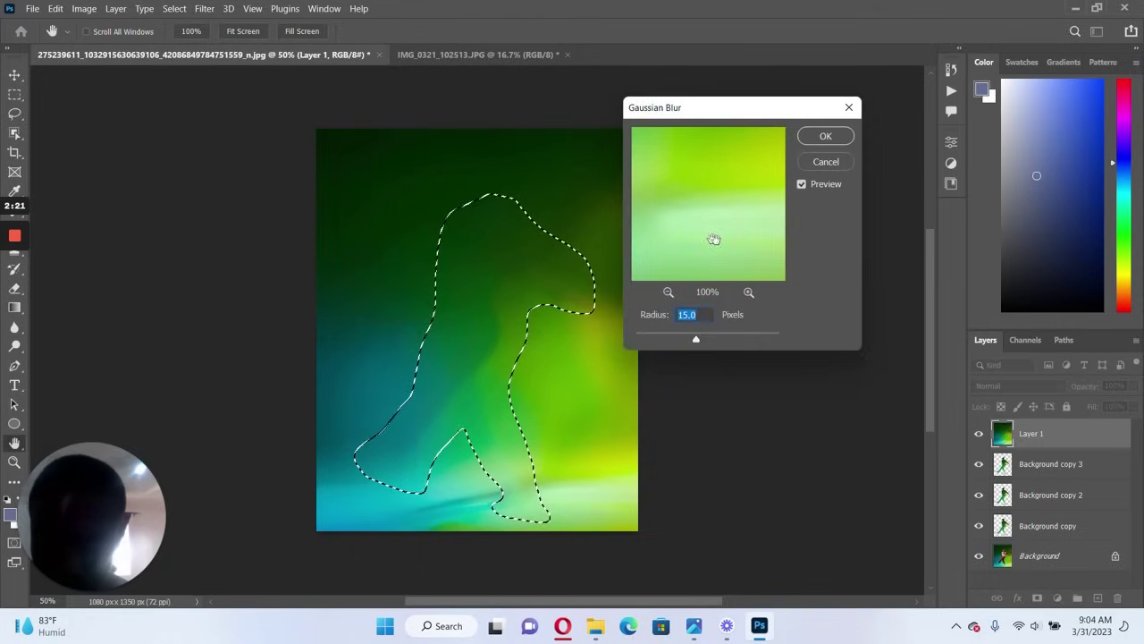
left_click(715, 336)
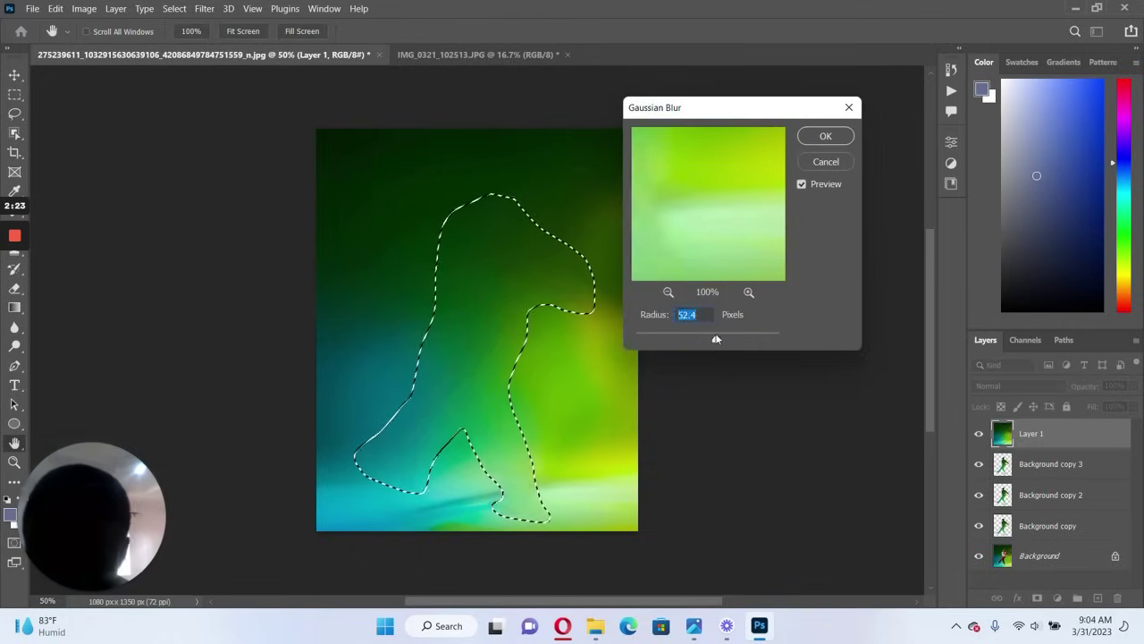
left_click(825, 136)
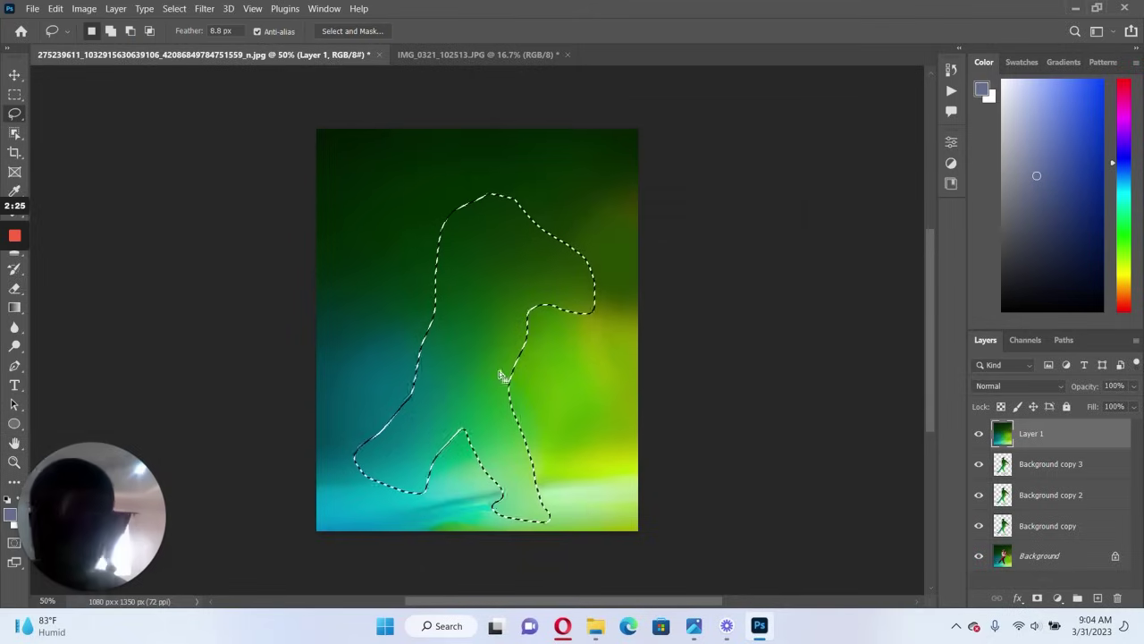
key("ctrl+d")
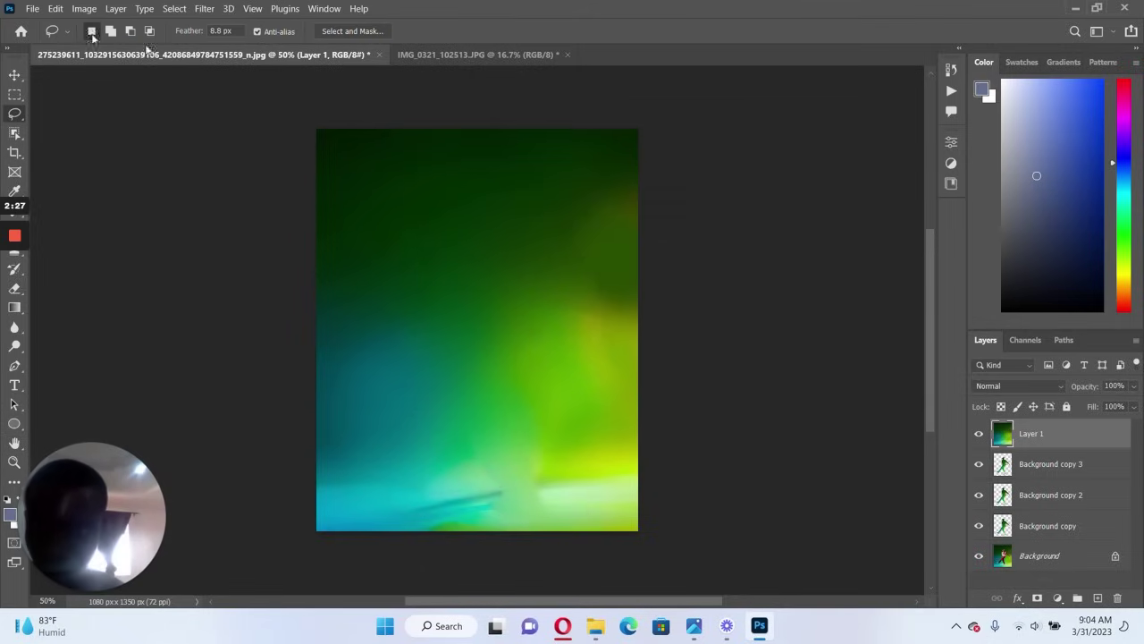
Go to IMG_0321_102513.JPG and box the kneeling woman with Object Selection (W)
left_click(465, 57)
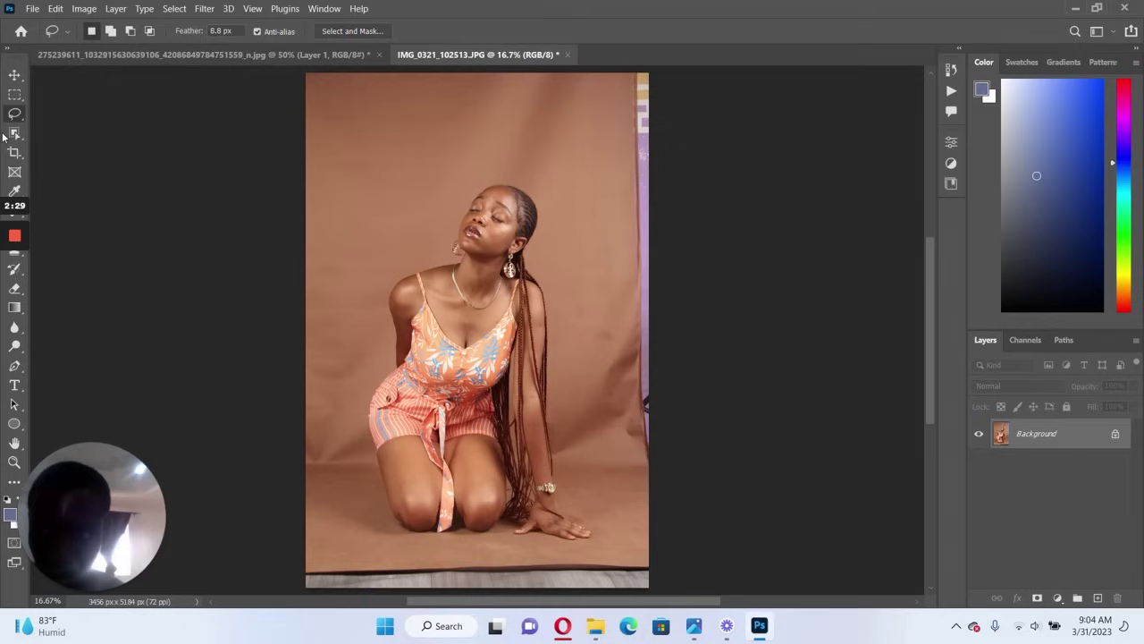
key("w")
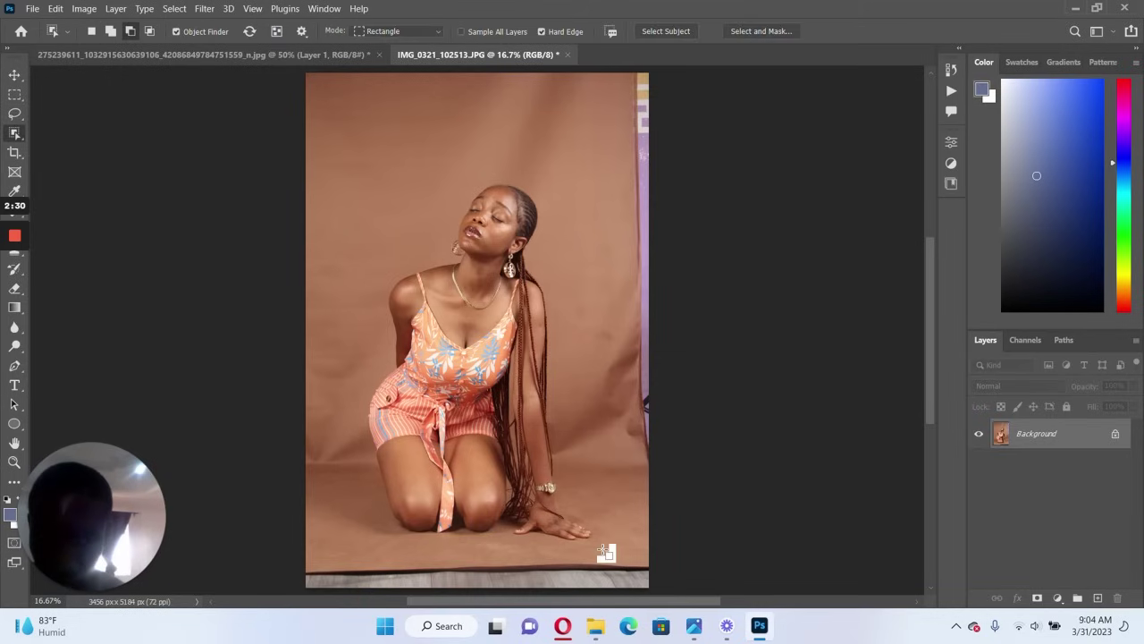
left_click_drag(336, 141, 614, 557)
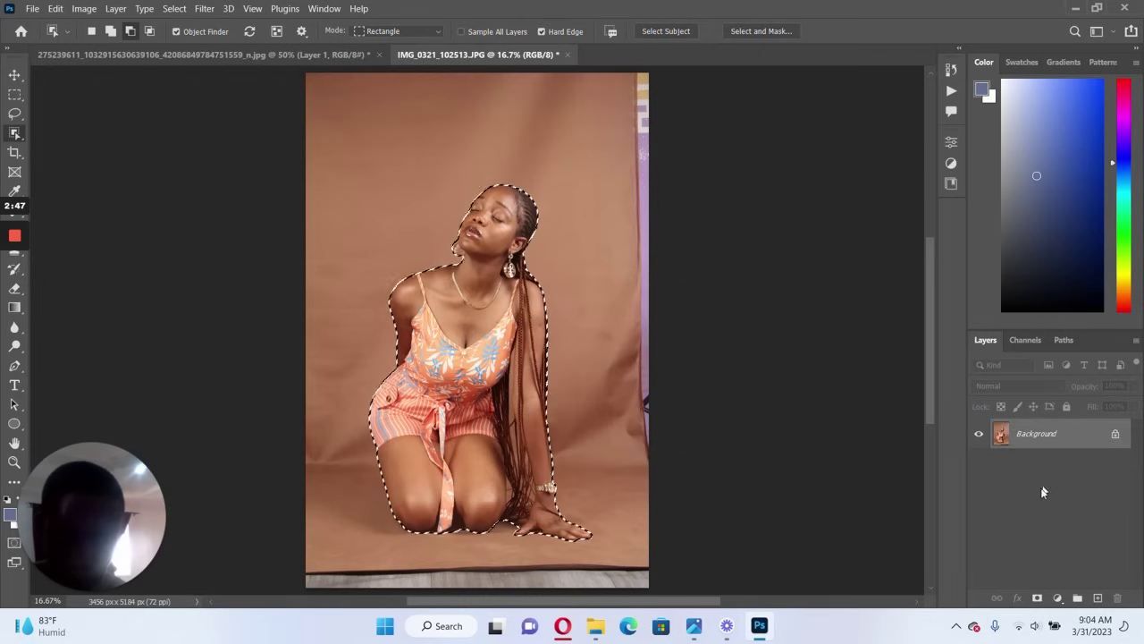
Mask the woman from the selection, duplicate the layer, and delete Layer 0's mask
left_click(1036, 598)
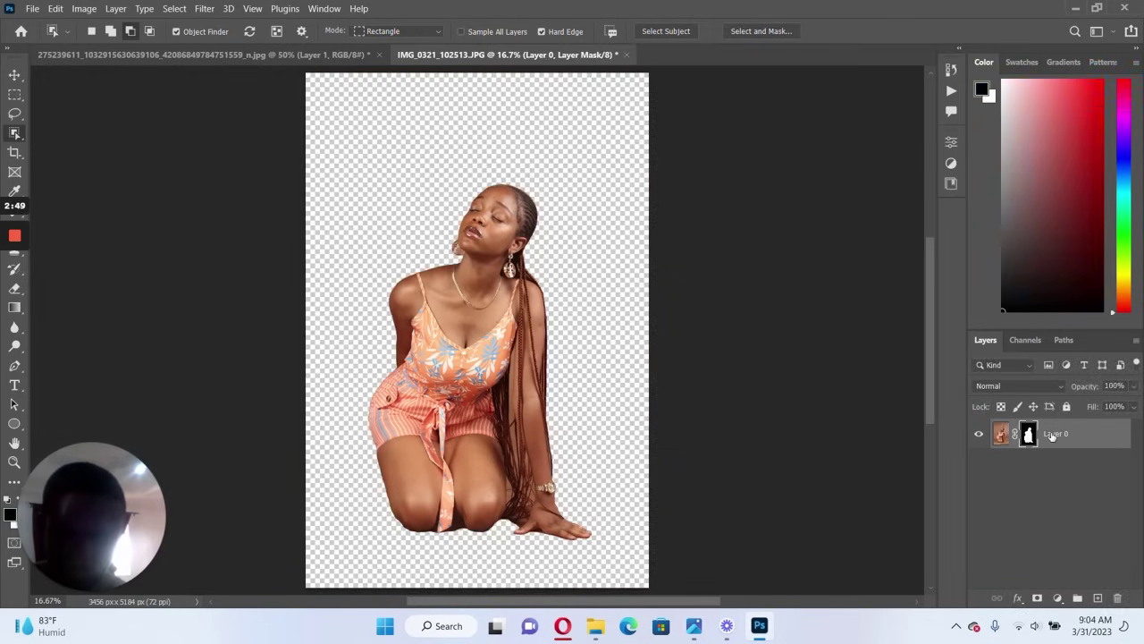
key("ctrl+j")
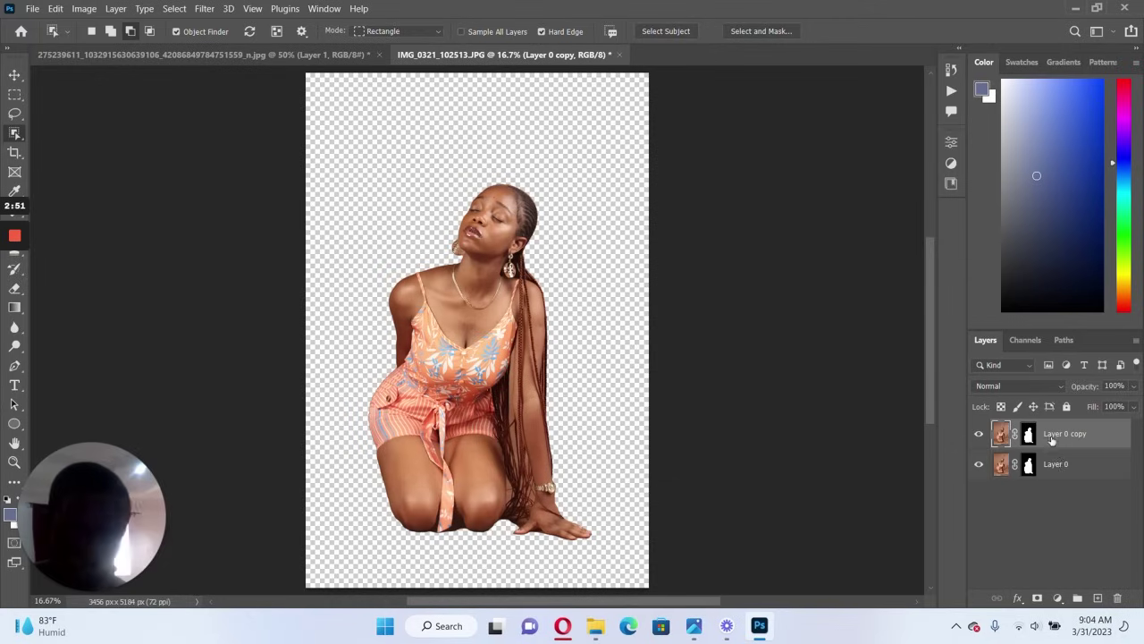
left_click(1054, 464)
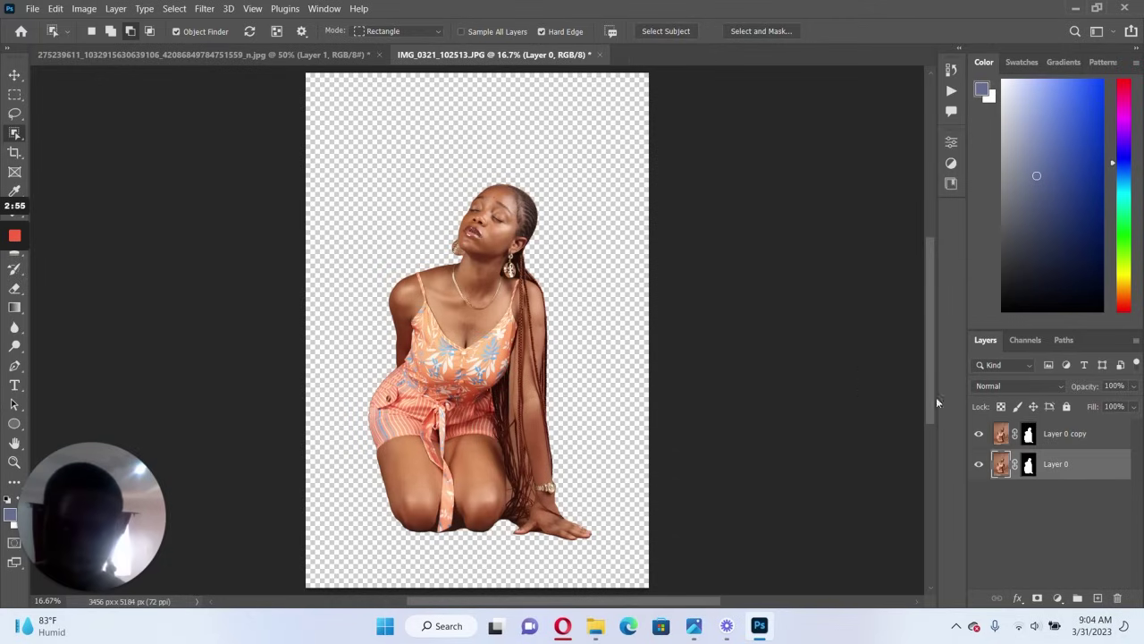
left_click(1028, 433)
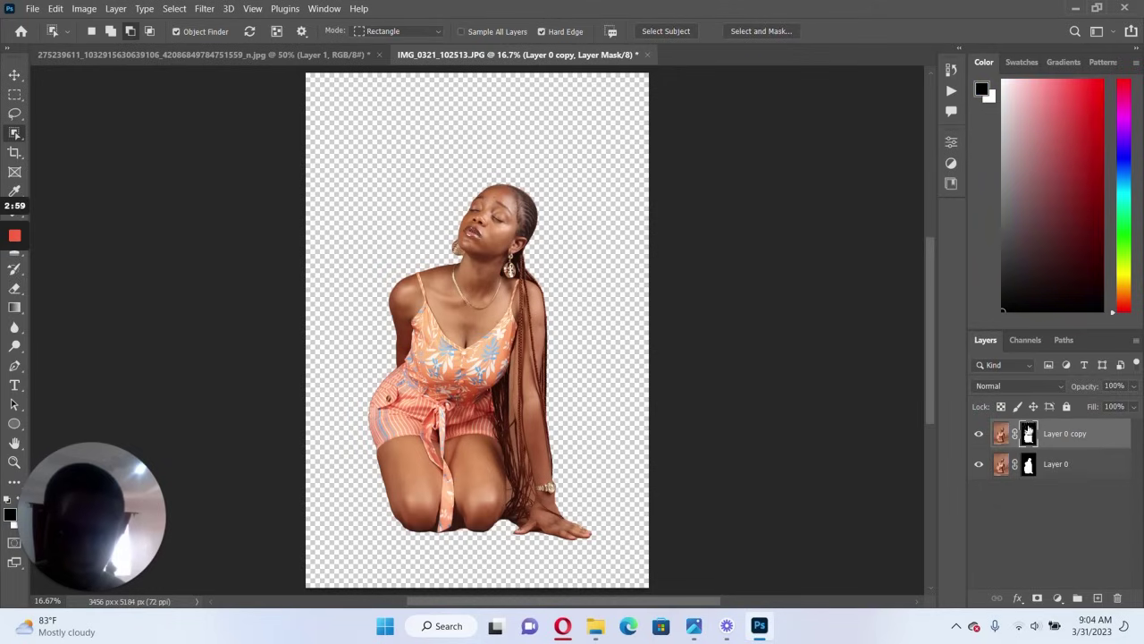
left_click(1029, 464)
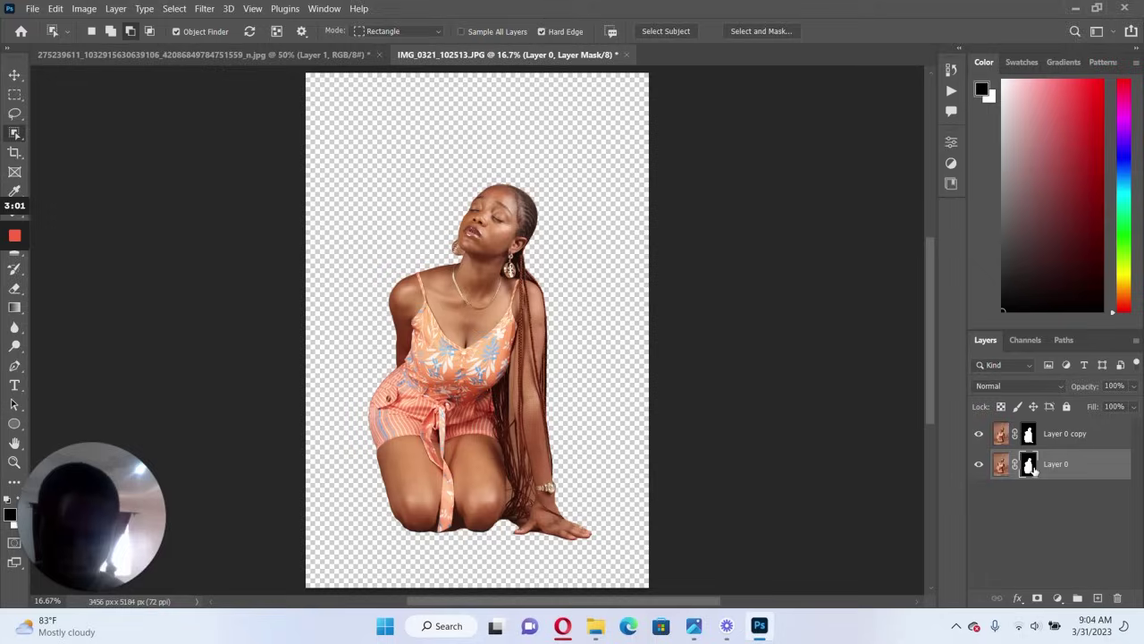
right_click(1031, 471)
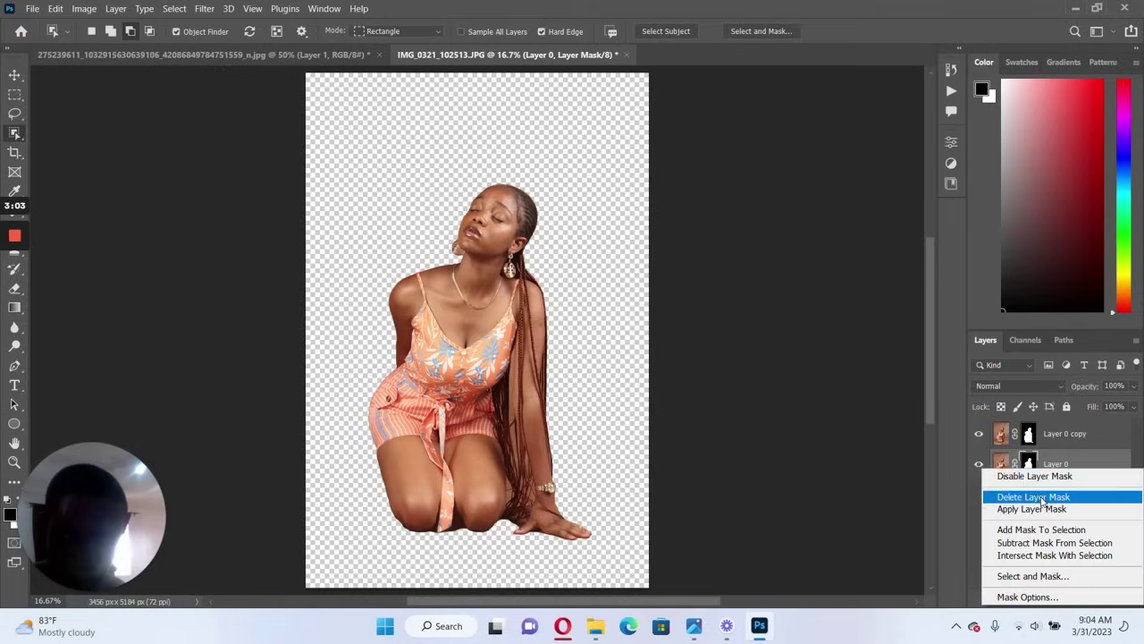
left_click(1037, 497)
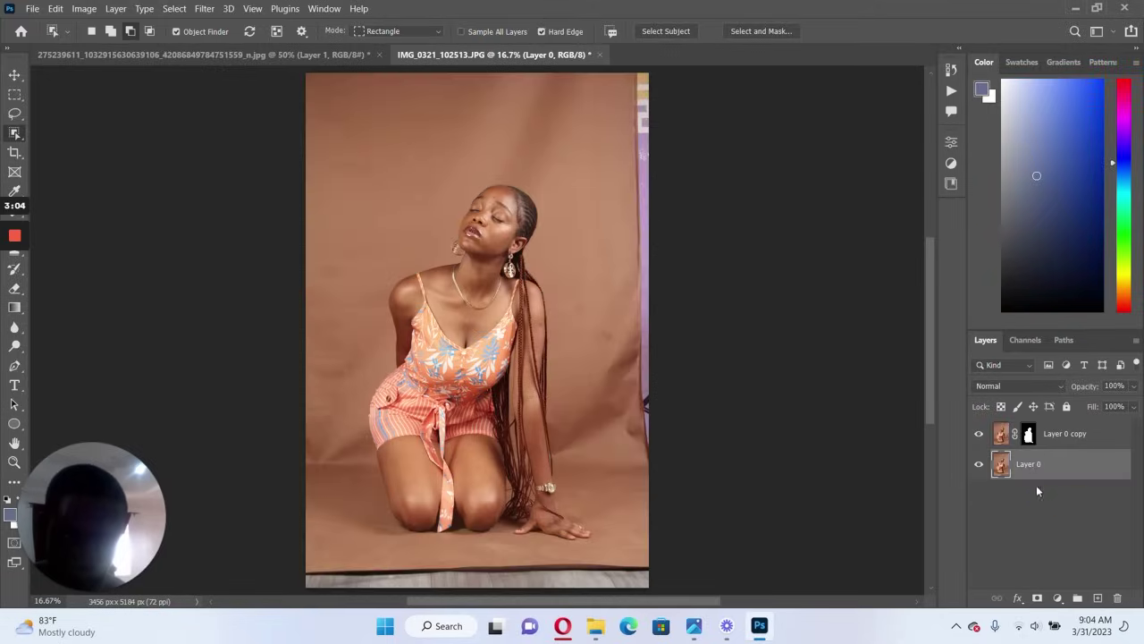
Duplicate Layer 0 copy into Layer 0 copy 2 and target its mask
left_click(1053, 436)
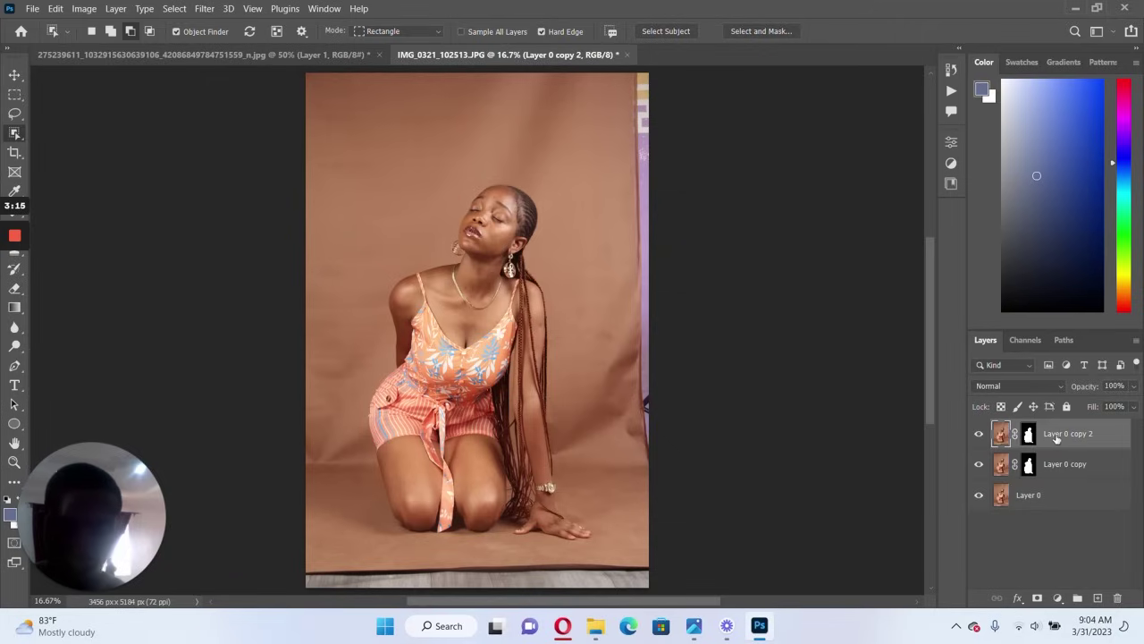
key("ctrl+j")
left_click(1029, 435)
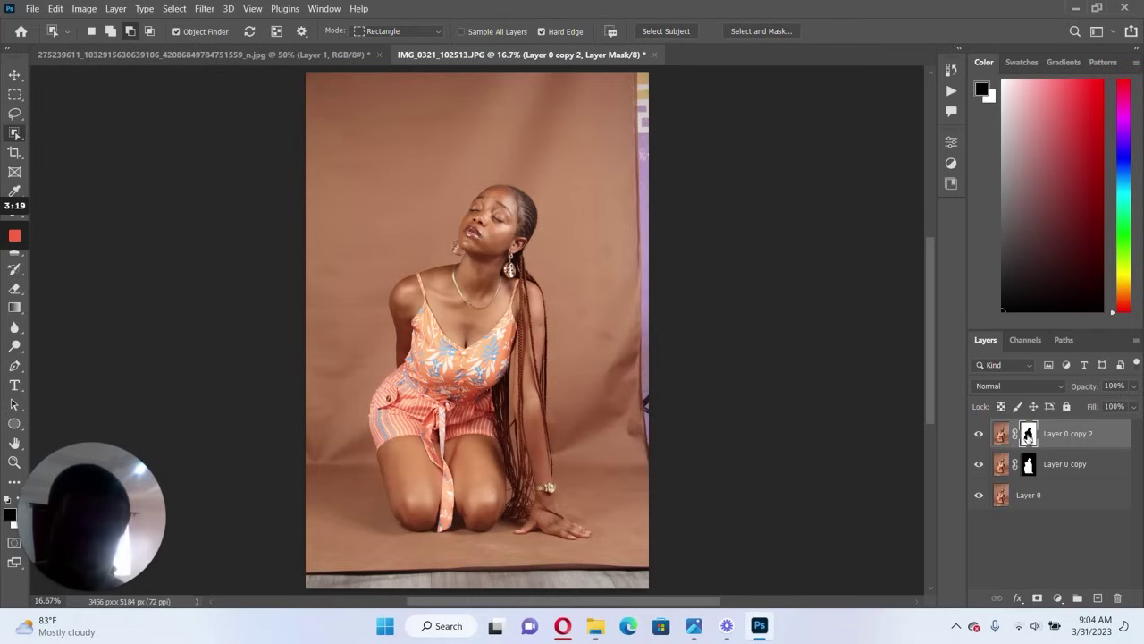
Move Layer 0 copy above Layer 0 copy 2 and drag the green backdrop into the portrait
left_click_drag(1047, 469, 1038, 420)
left_click(1055, 463)
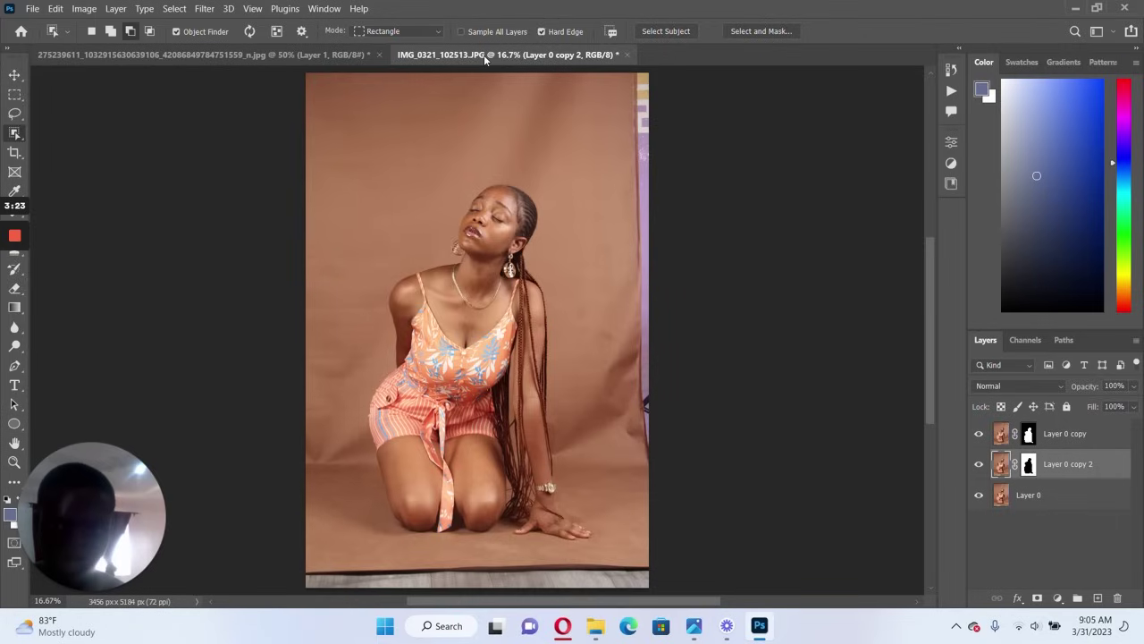
left_click(196, 55)
left_click_drag(474, 331, 487, 57)
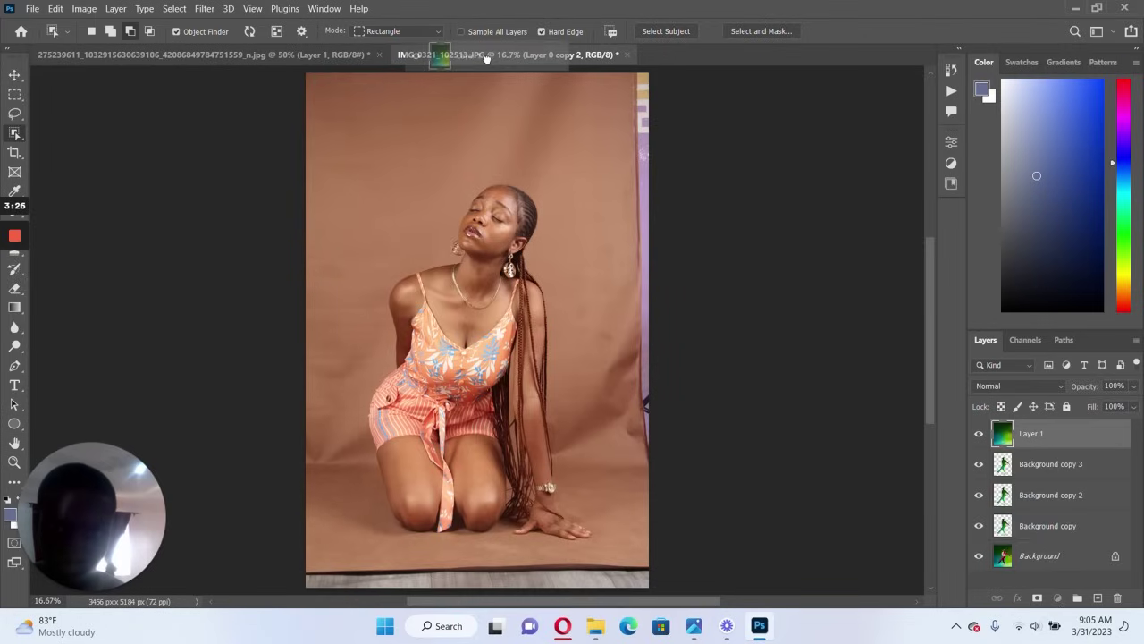
left_click_drag(487, 57, 679, 295)
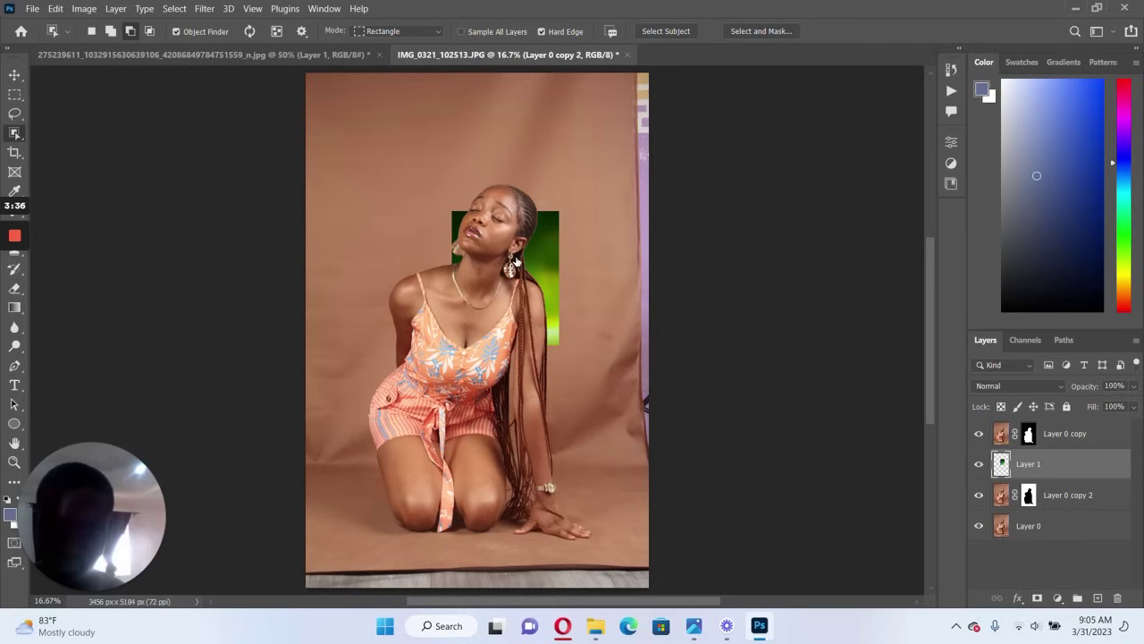
Free Transform the green layer to about 384% so it fills the portrait
key("ctrl+t")
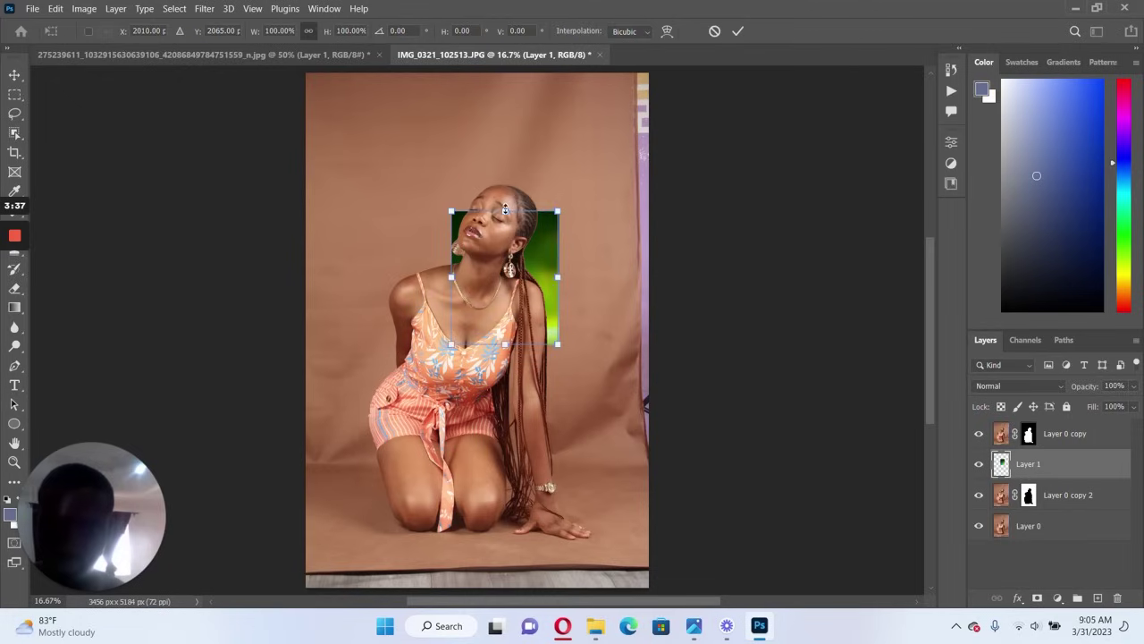
left_click_drag(505, 211, 480, 68)
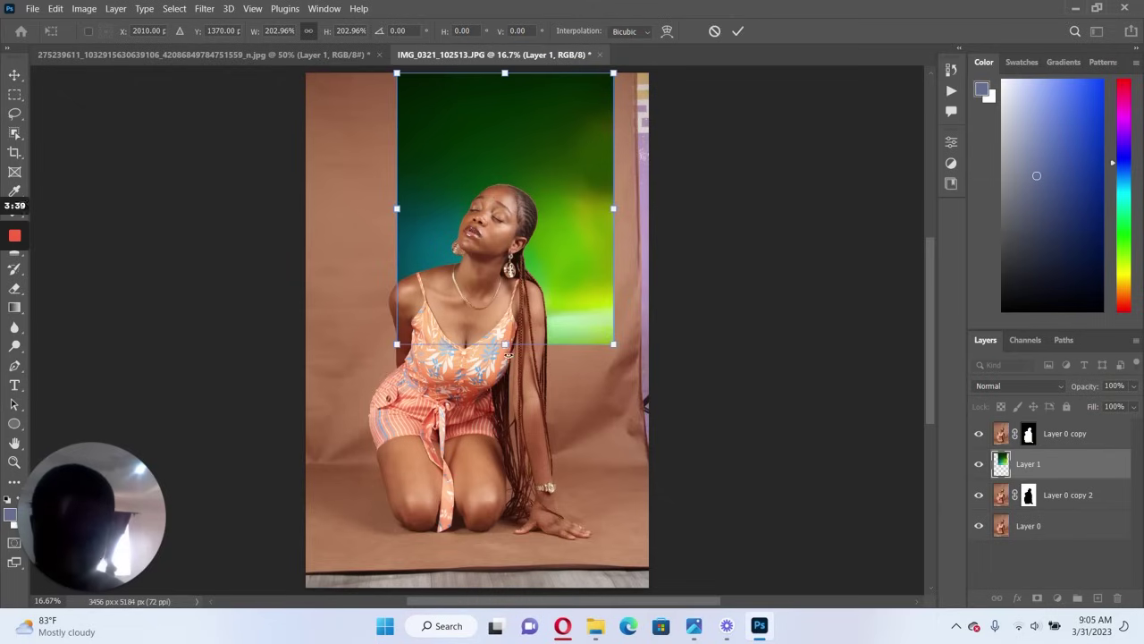
left_click_drag(505, 342, 522, 576)
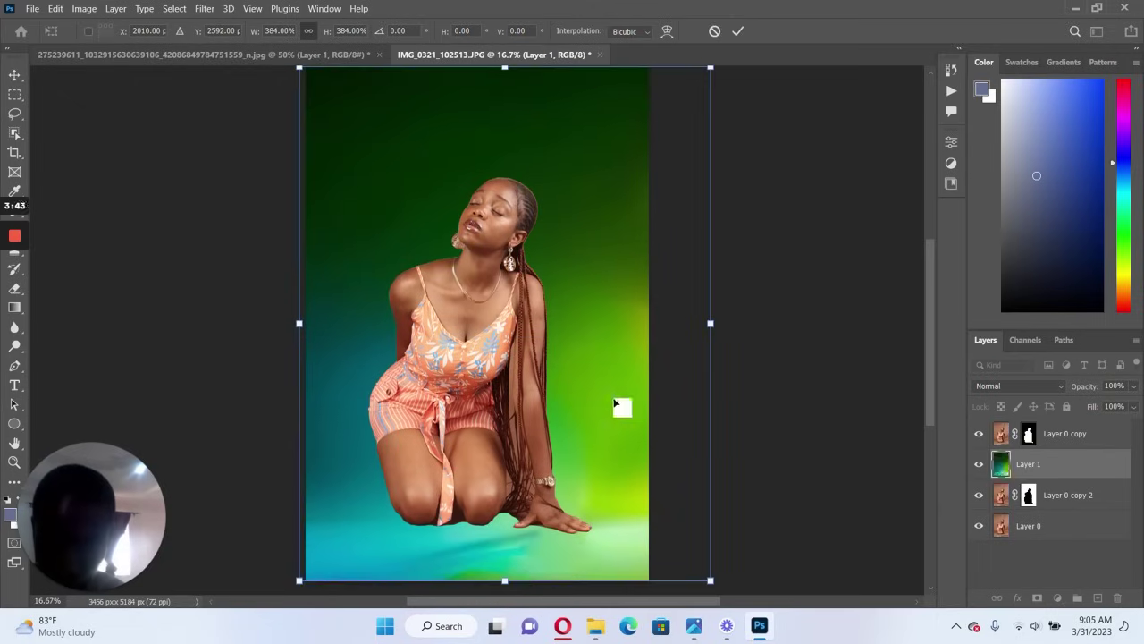
left_click_drag(620, 404, 576, 404)
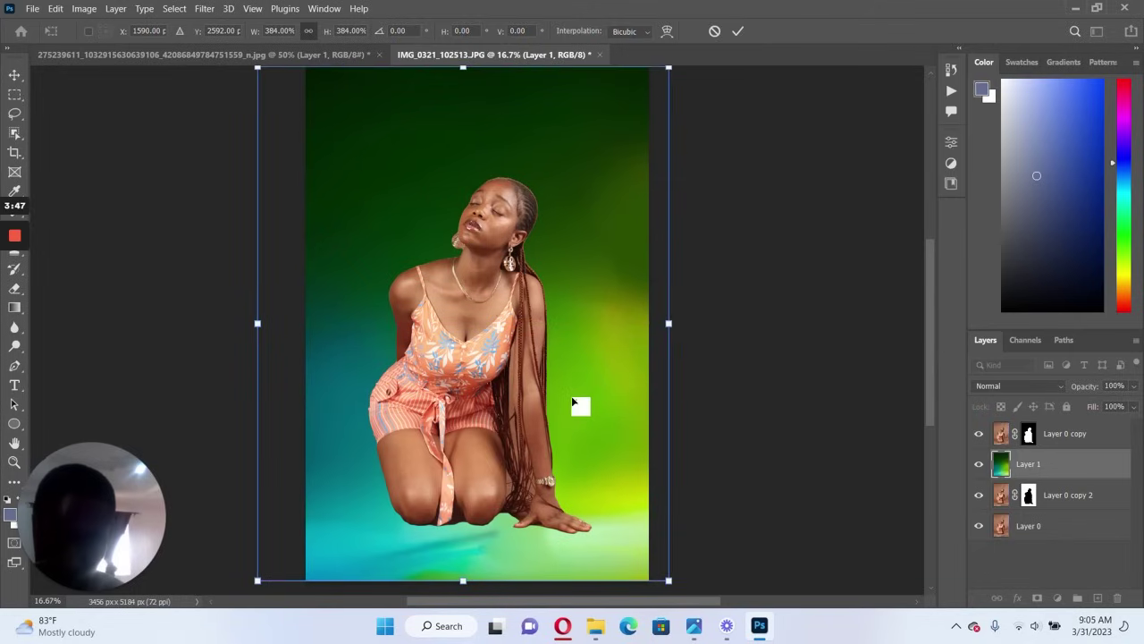
key("Return")
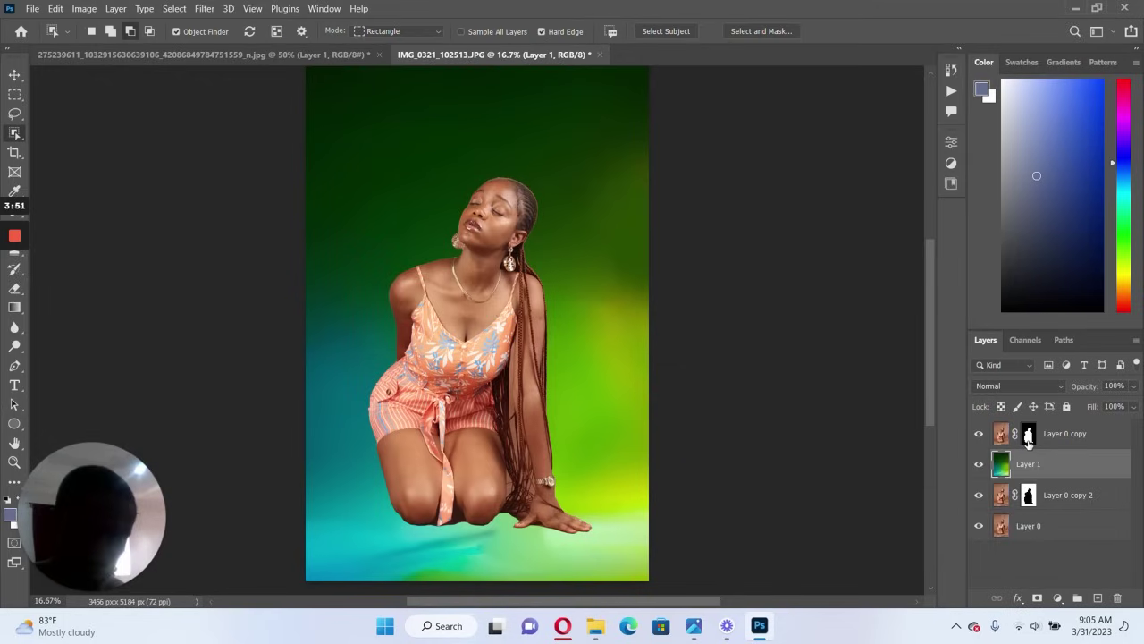
Paint Layer 0 copy's mask black with a large soft brush, then white between the knees
left_click(1028, 436)
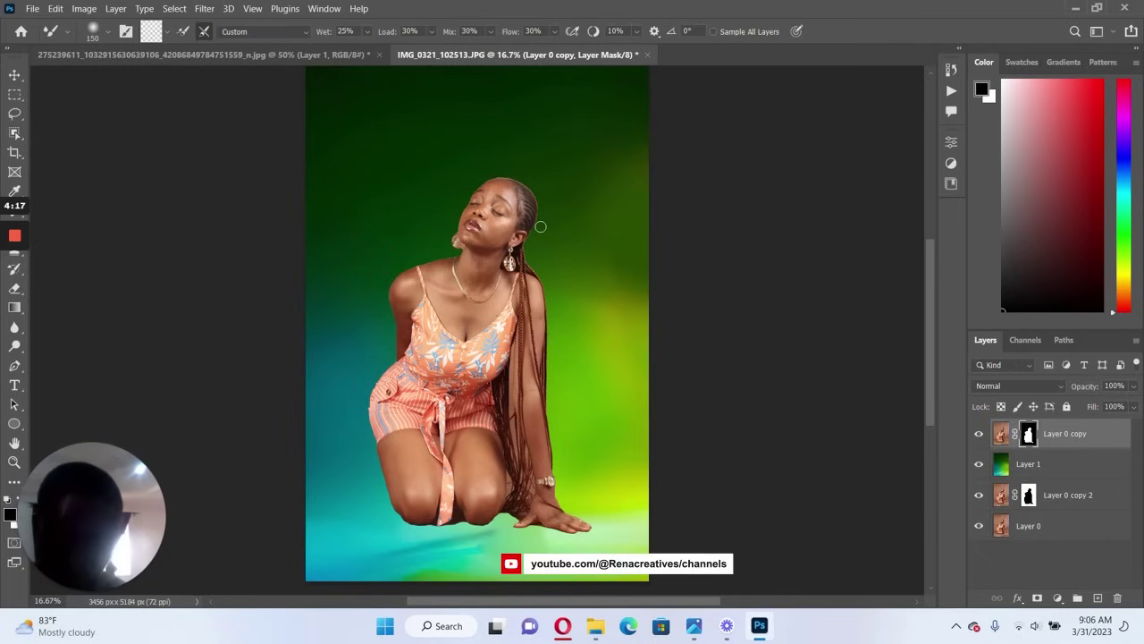
key("bracketright")
key("bracketright")
key("bracketright")
key("bracketright")
key("bracketright")
key("bracketright")
key("bracketright")
key("bracketright")
key("bracketright")
key("bracketright")
key("bracketright")
key("bracketright")
key("bracketright")
key("bracketright")
key("bracketright")
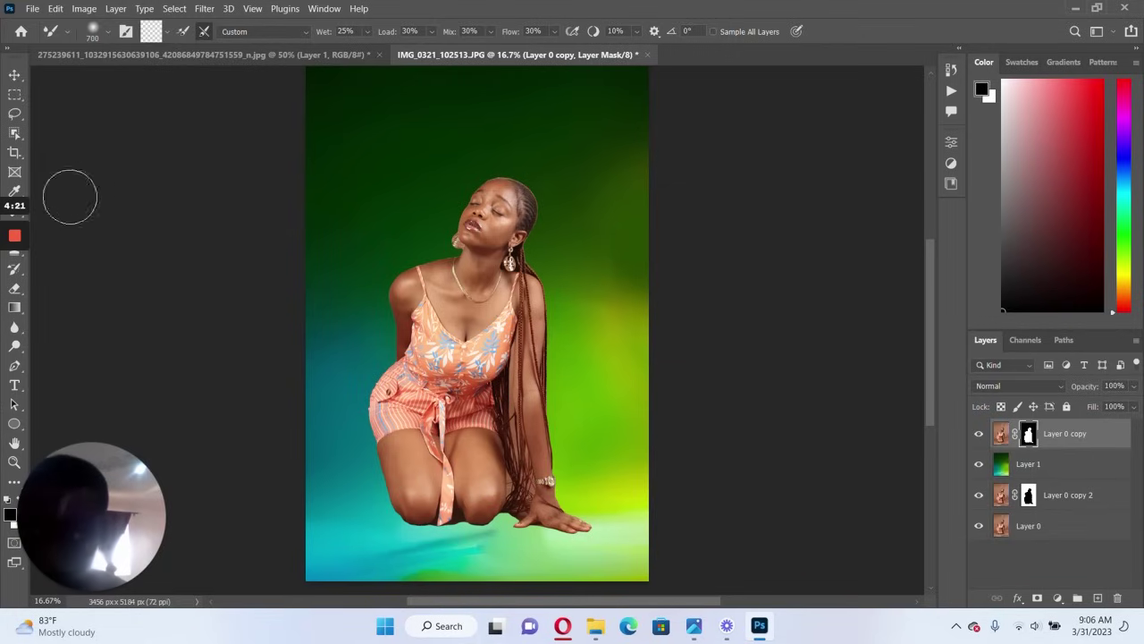
key("bracketright")
key("bracketright")
key("bracketright")
key("bracketright")
key("bracketright")
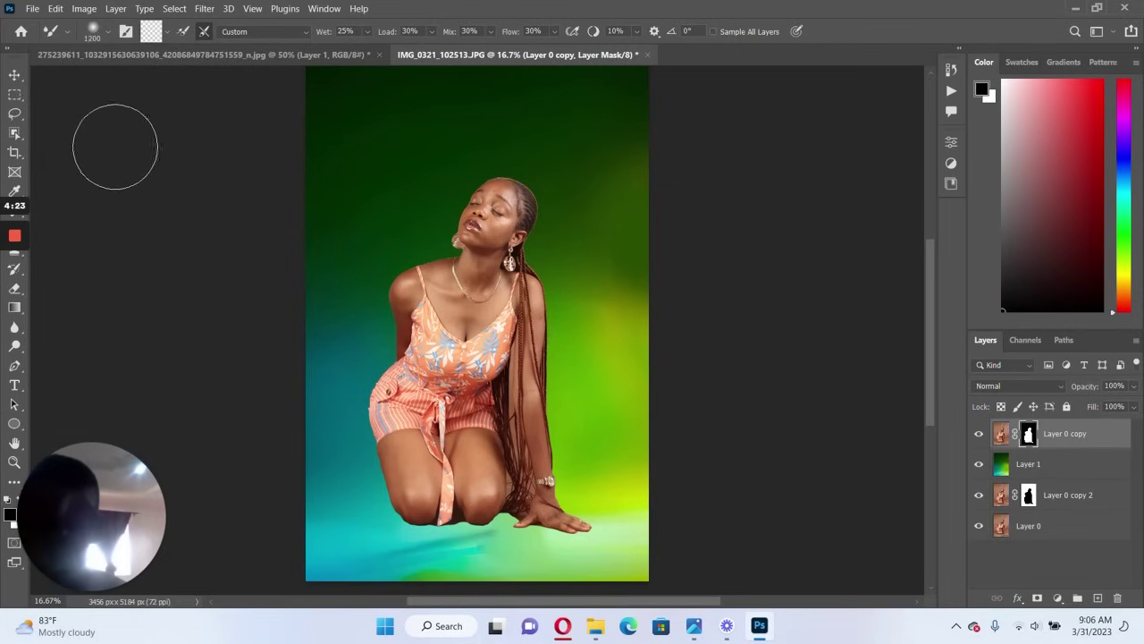
key("bracketright")
key("bracketright")
key("bracketright")
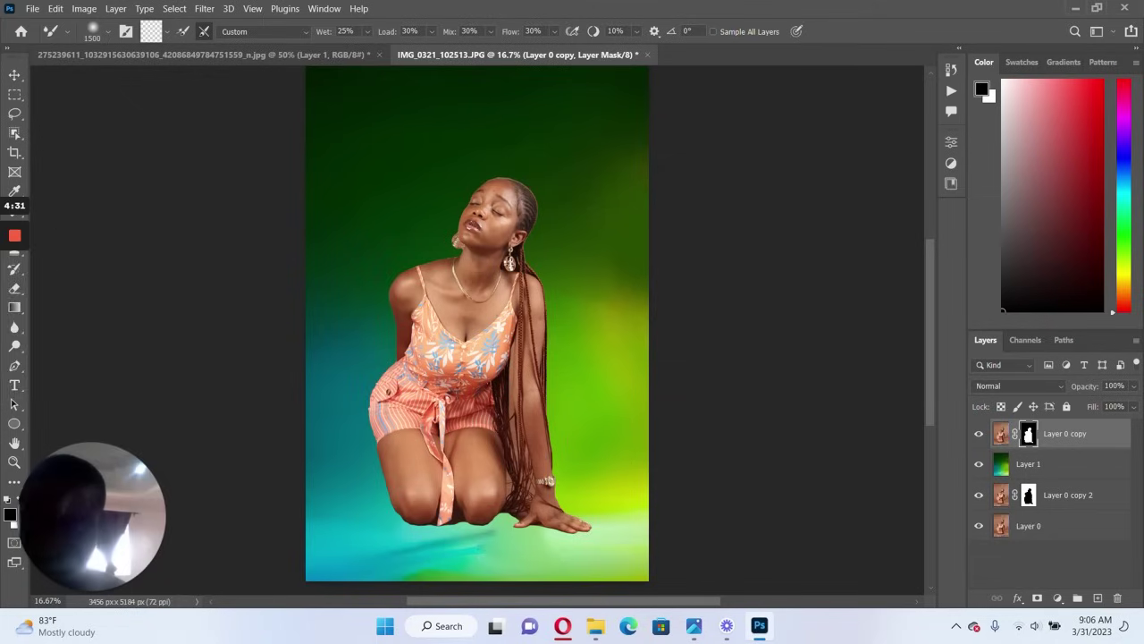
mouse_move(18, 254)
left_click(15, 296)
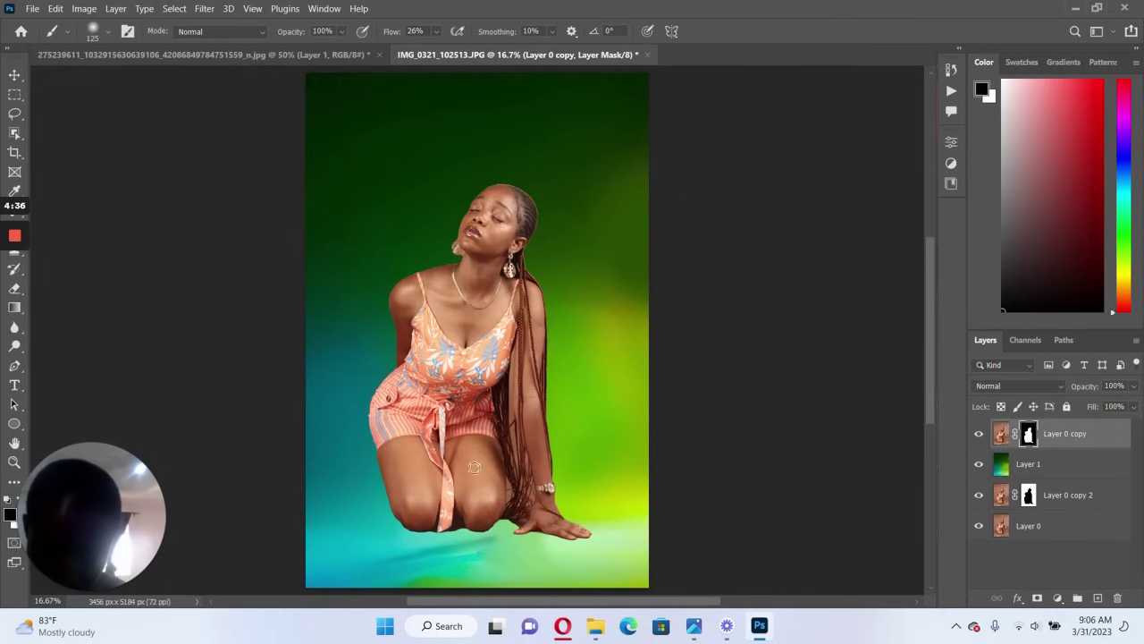
key("bracketright")
key("bracketright")
key("bracketright")
key("bracketright")
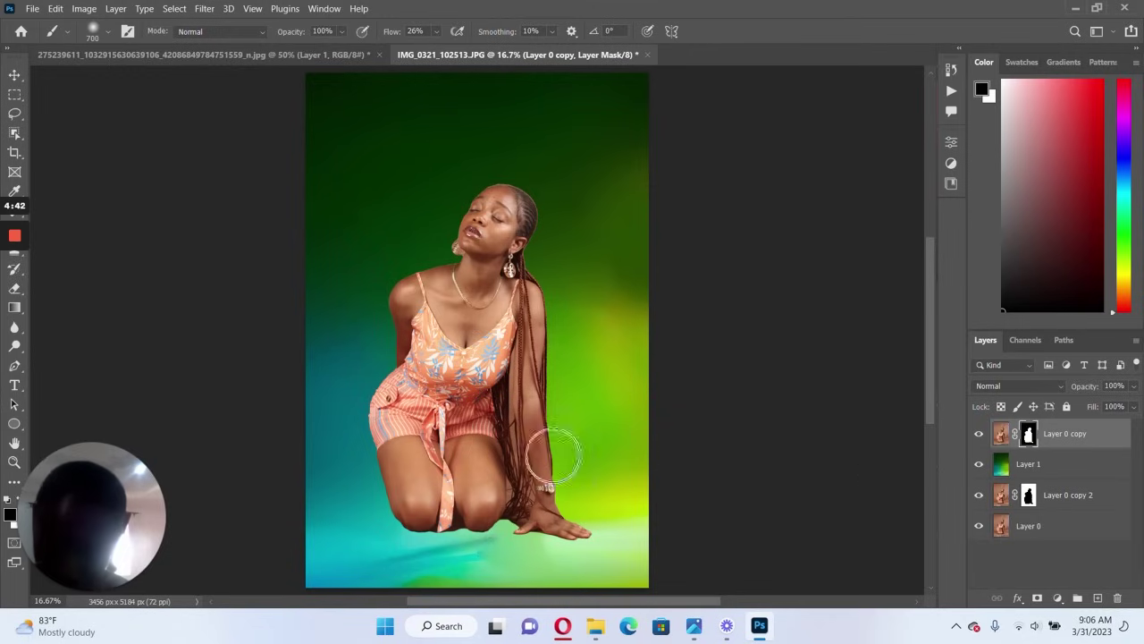
key("x")
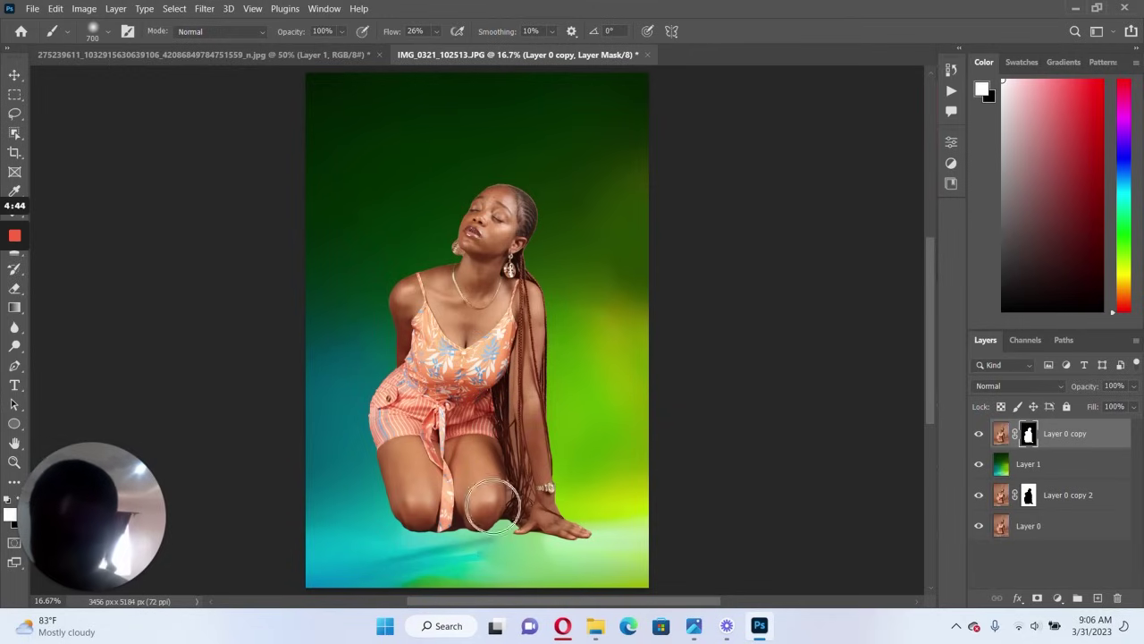
mouse_move(488, 456)
left_mouse_down()
mouse_move(501, 505)
mouse_move(487, 517)
mouse_move(393, 501)
mouse_move(527, 514)
mouse_move(599, 552)
left_mouse_up()
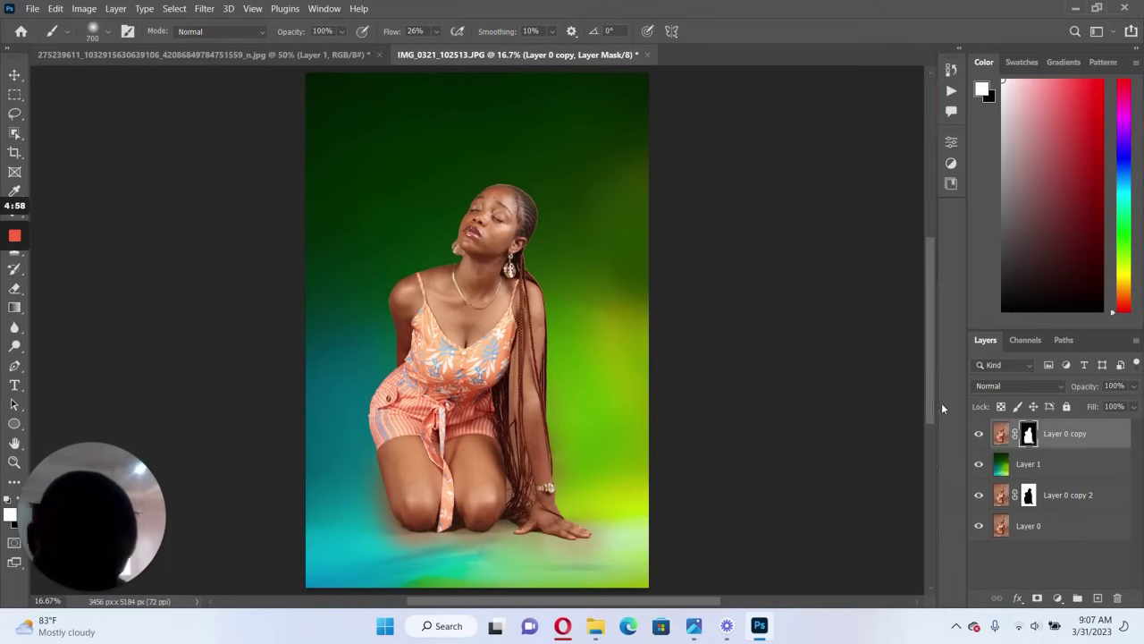
Set the green backdrop Layer 1's blend mode to Hue
left_click(1036, 464)
left_click(999, 386)
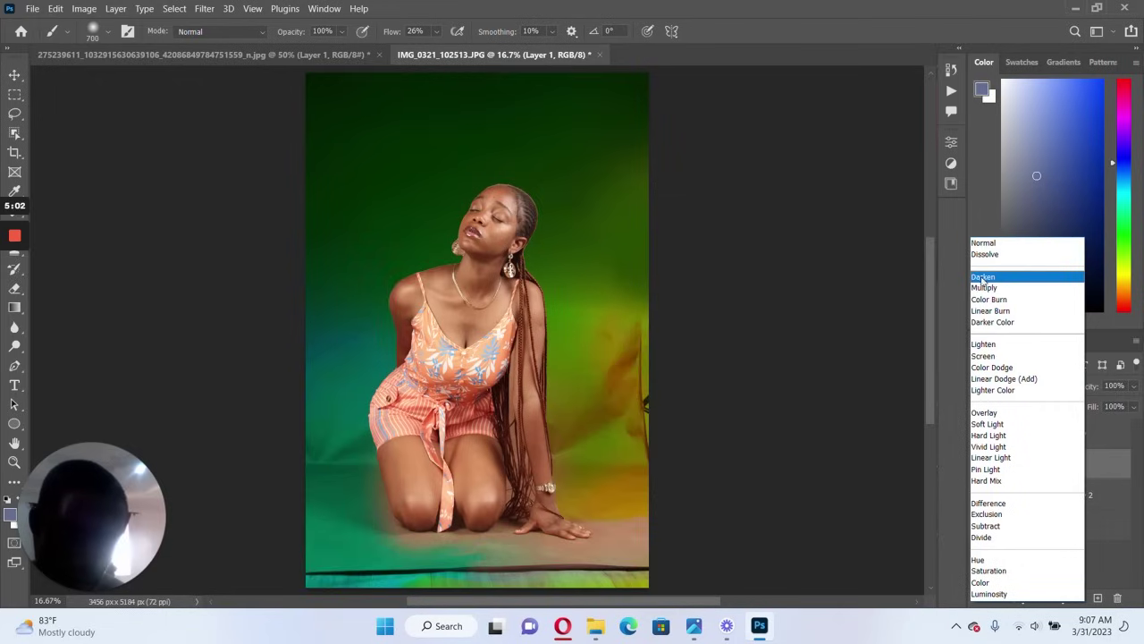
left_click(983, 559)
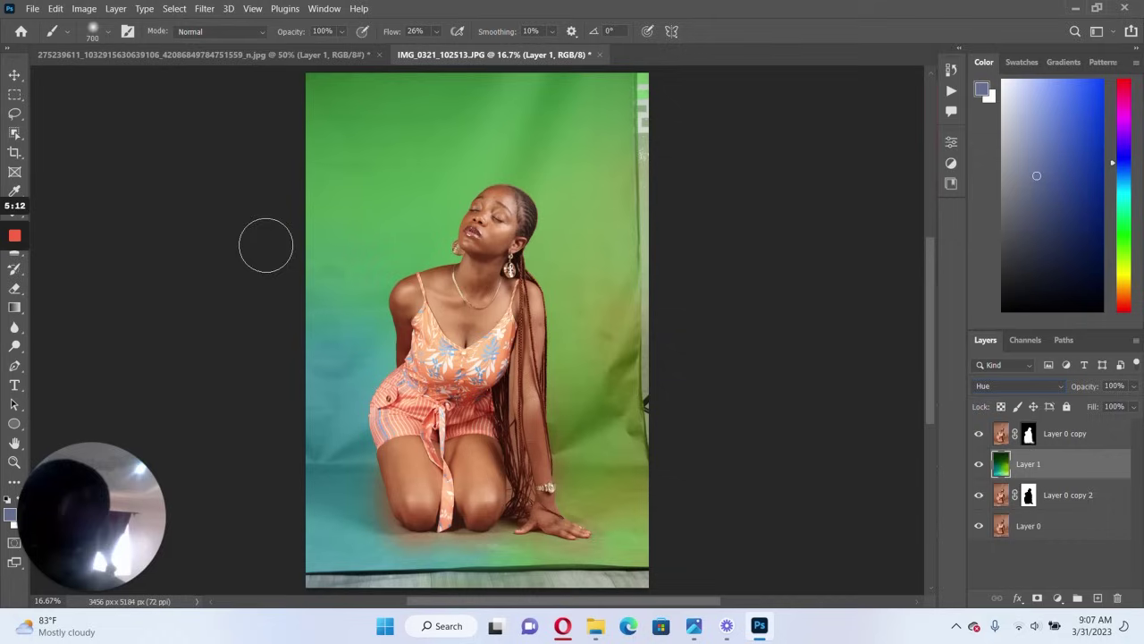
Set up a 4 : 5 (8 : 10) crop frame around the kneeling woman
left_click(15, 152)
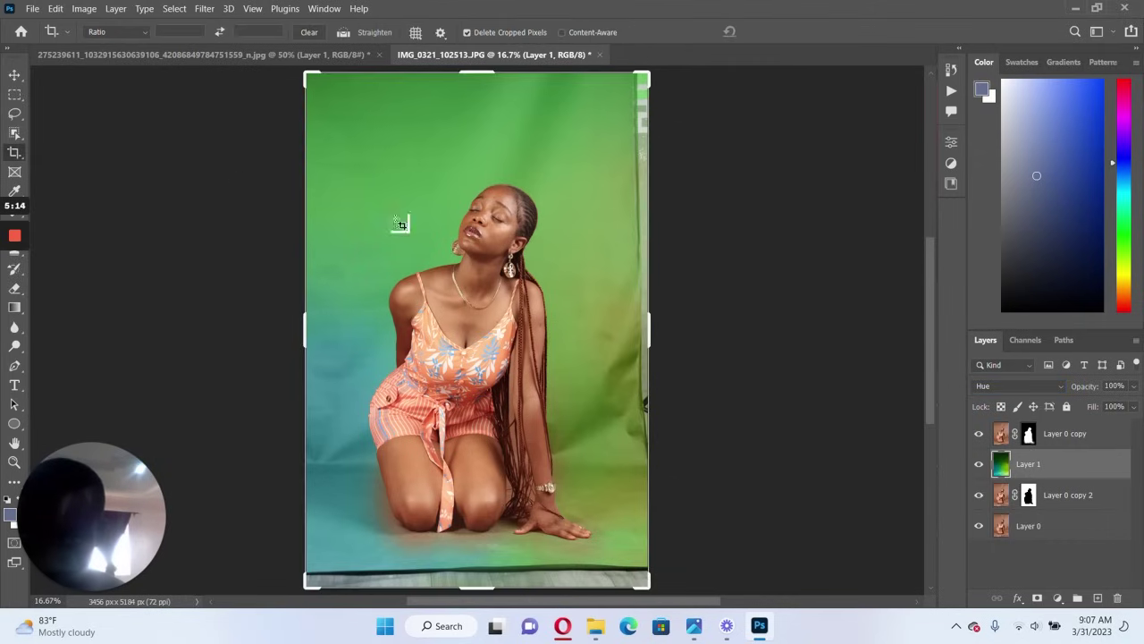
left_click_drag(476, 587, 480, 577)
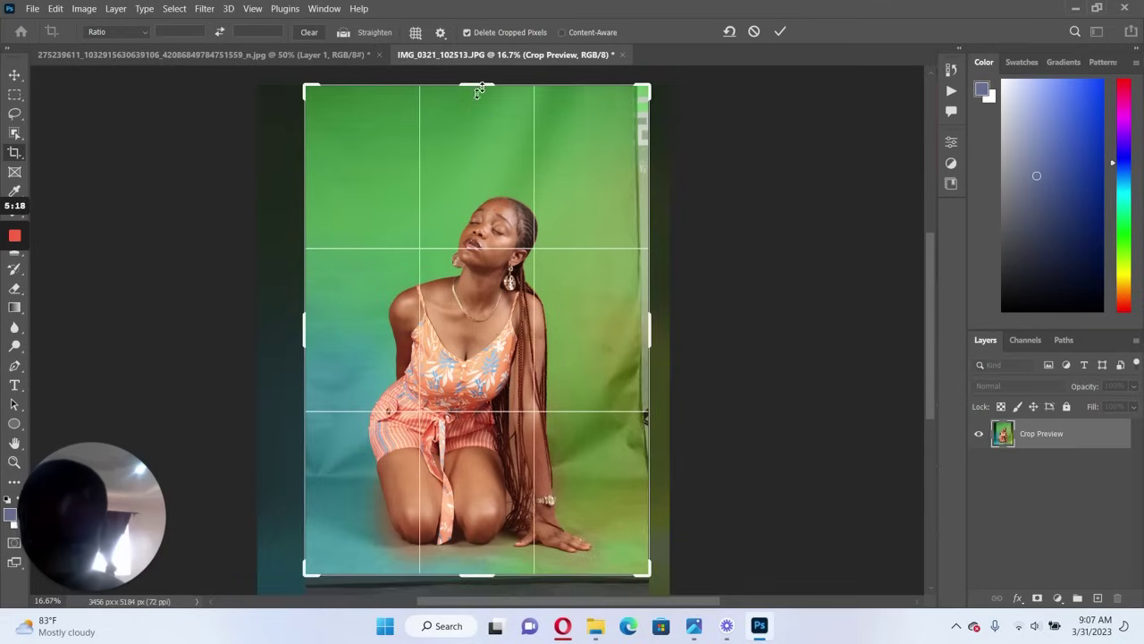
left_click_drag(476, 85, 477, 125)
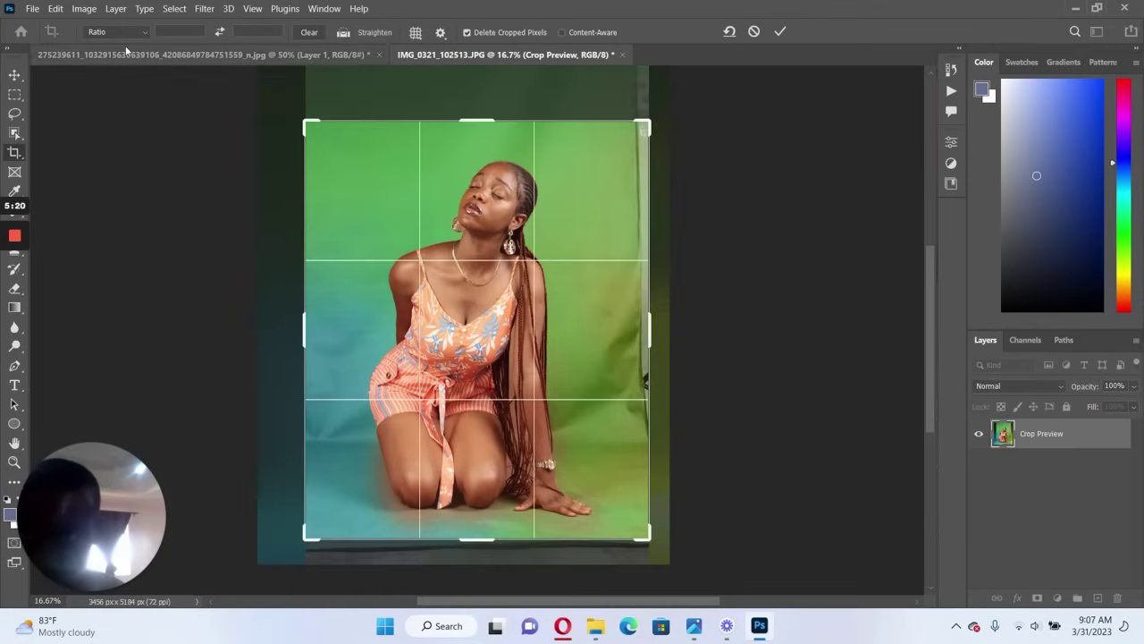
left_click(116, 33)
left_click(120, 102)
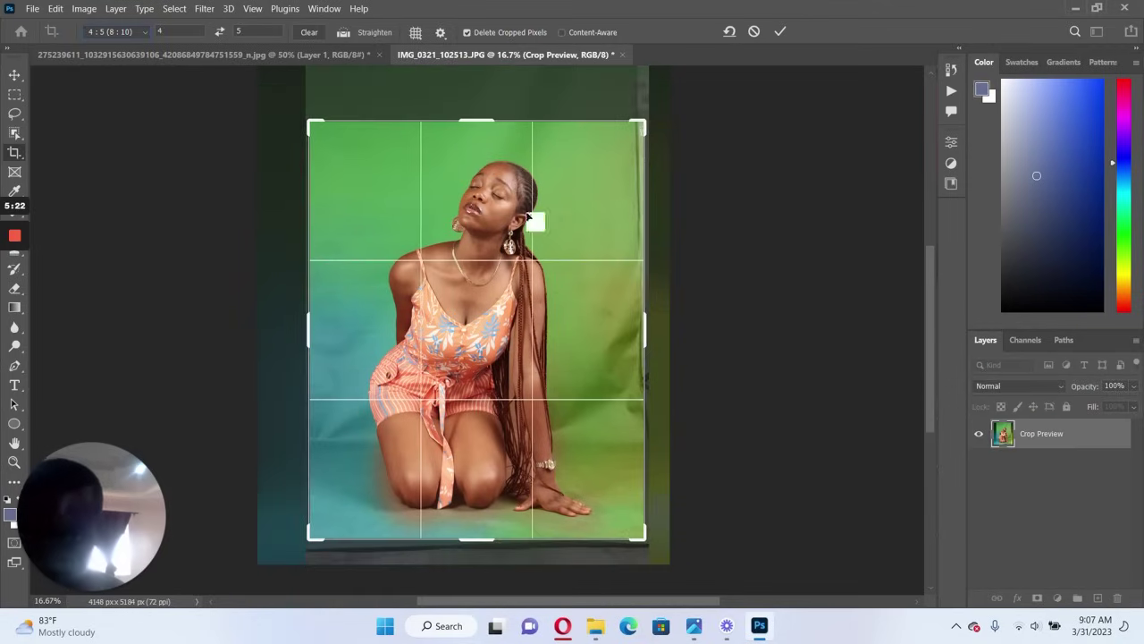
left_click_drag(527, 279, 531, 277)
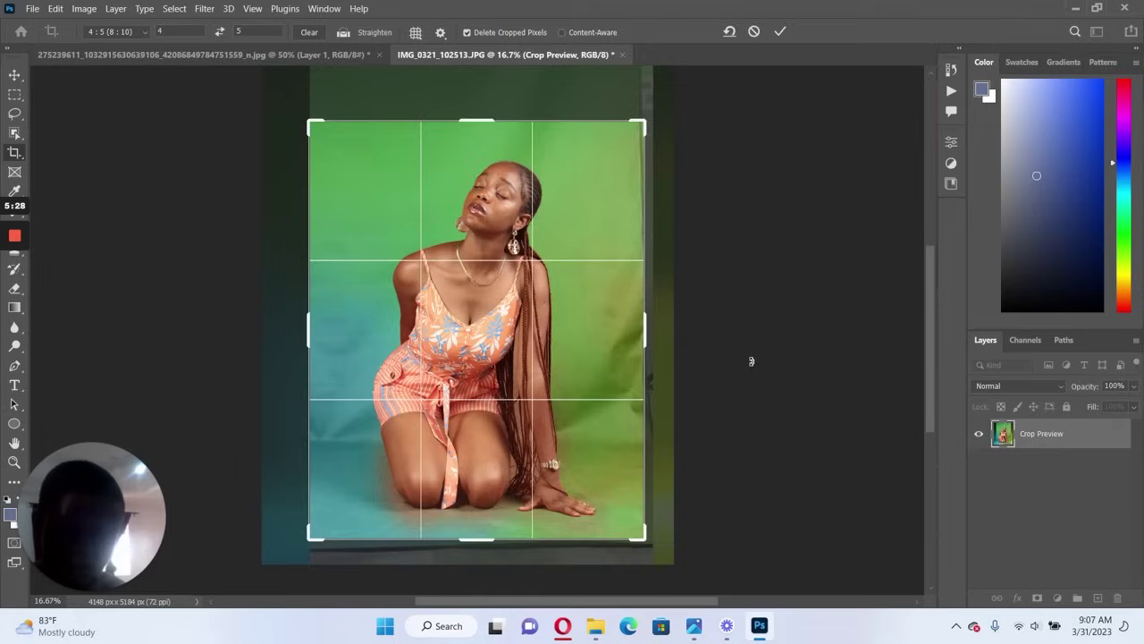
Apply the crop, then add a Solid Color fill sampled from the skin tone above Layer 0 copy 2
key("Return")
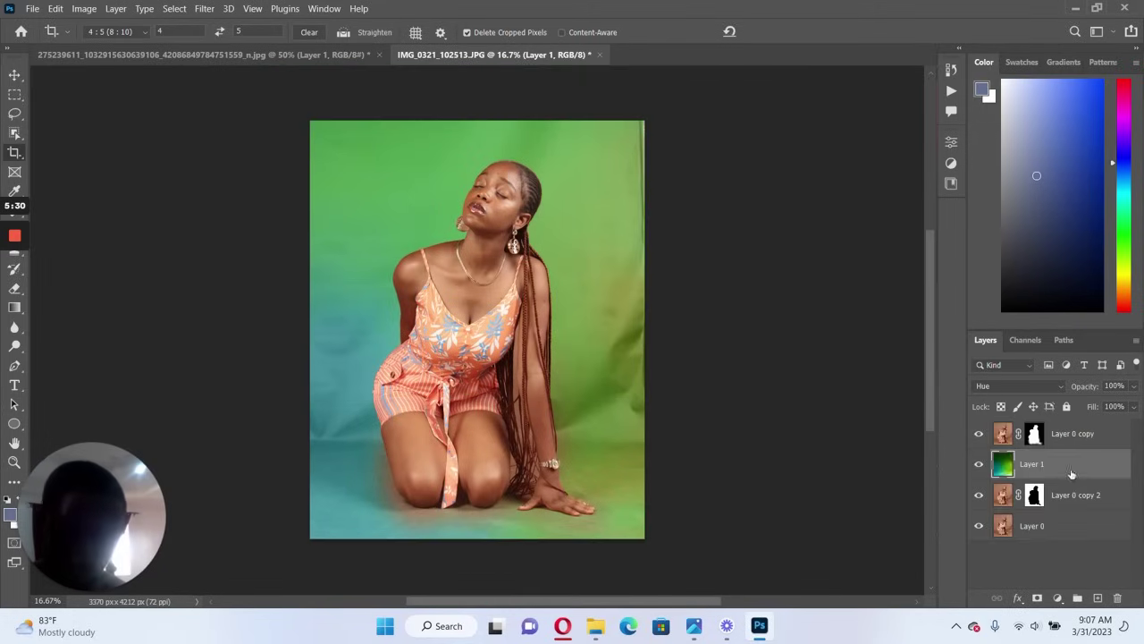
left_click(979, 464)
left_click(1073, 495)
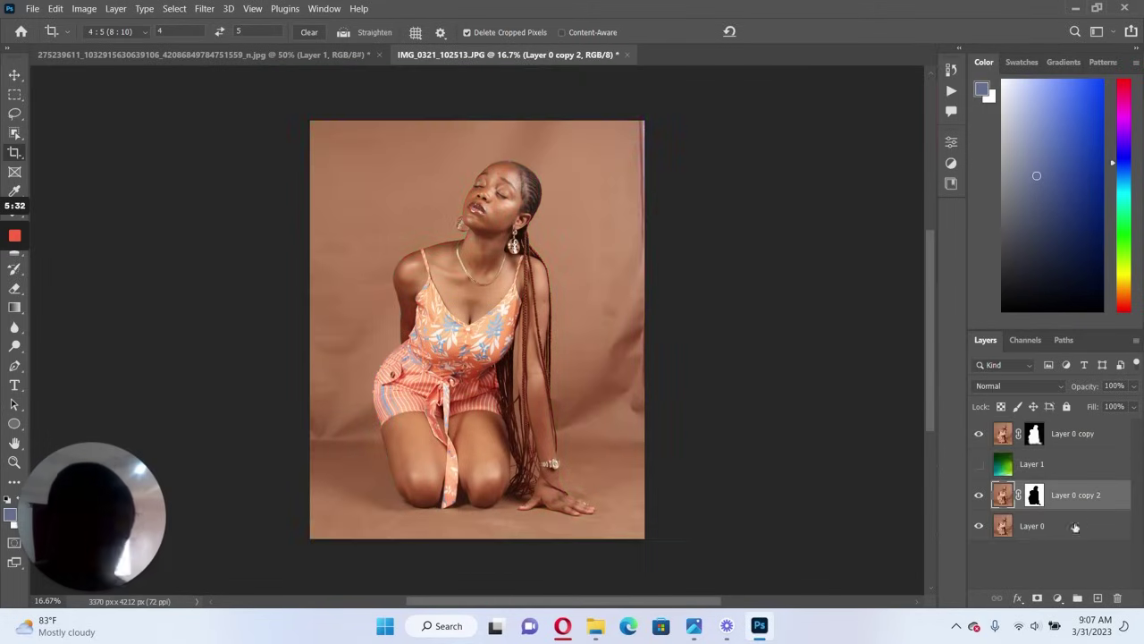
left_click(1057, 597)
left_click(1054, 341)
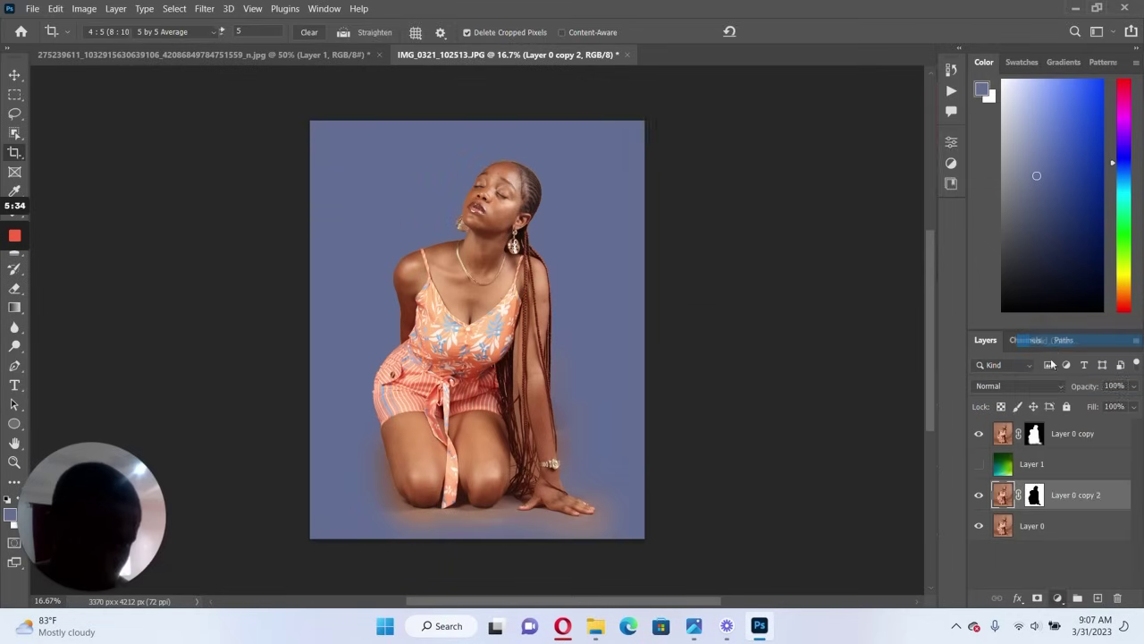
left_click(547, 308)
left_click(965, 162)
key("c")
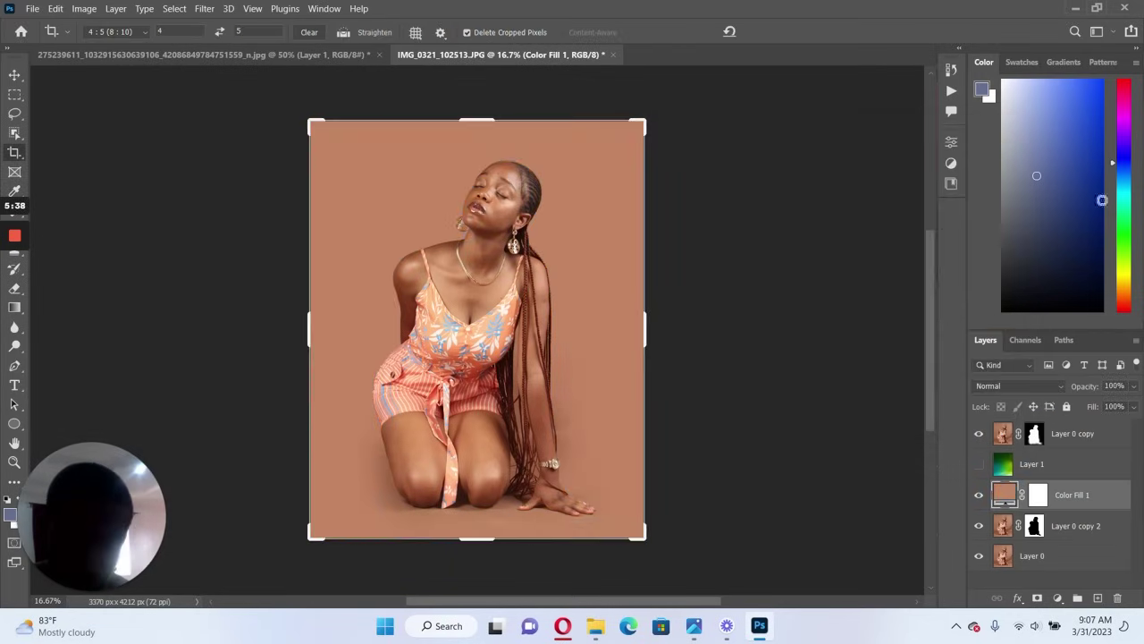
Show the green backdrop Layer 1 again and lower its opacity to 87%
left_click(979, 464)
left_click(1045, 468)
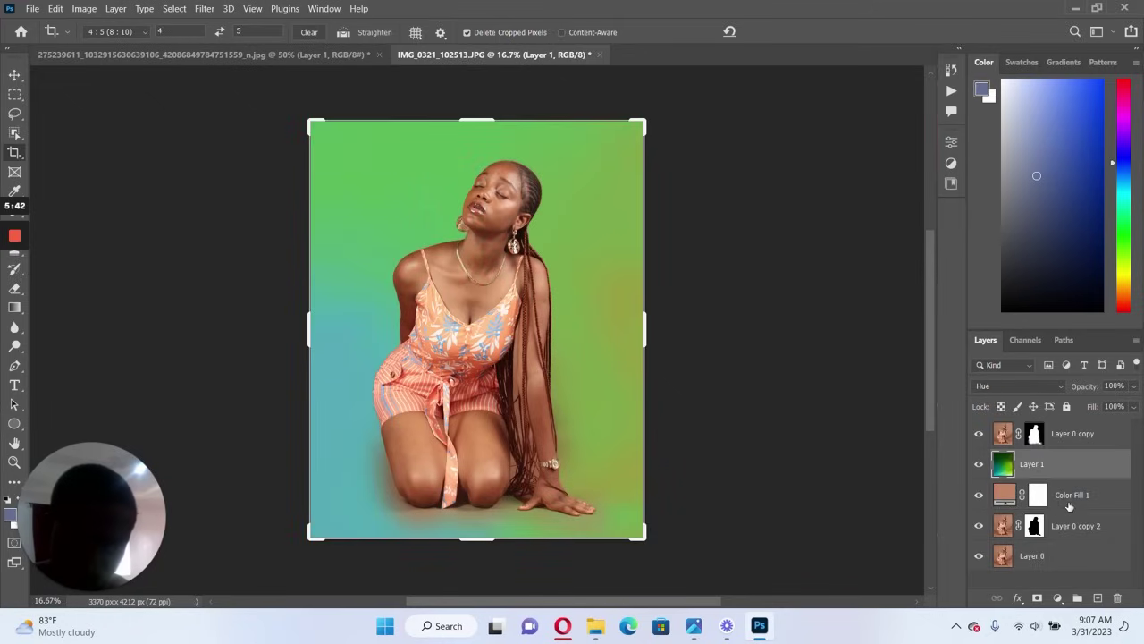
left_click(1070, 500)
left_click(1065, 466)
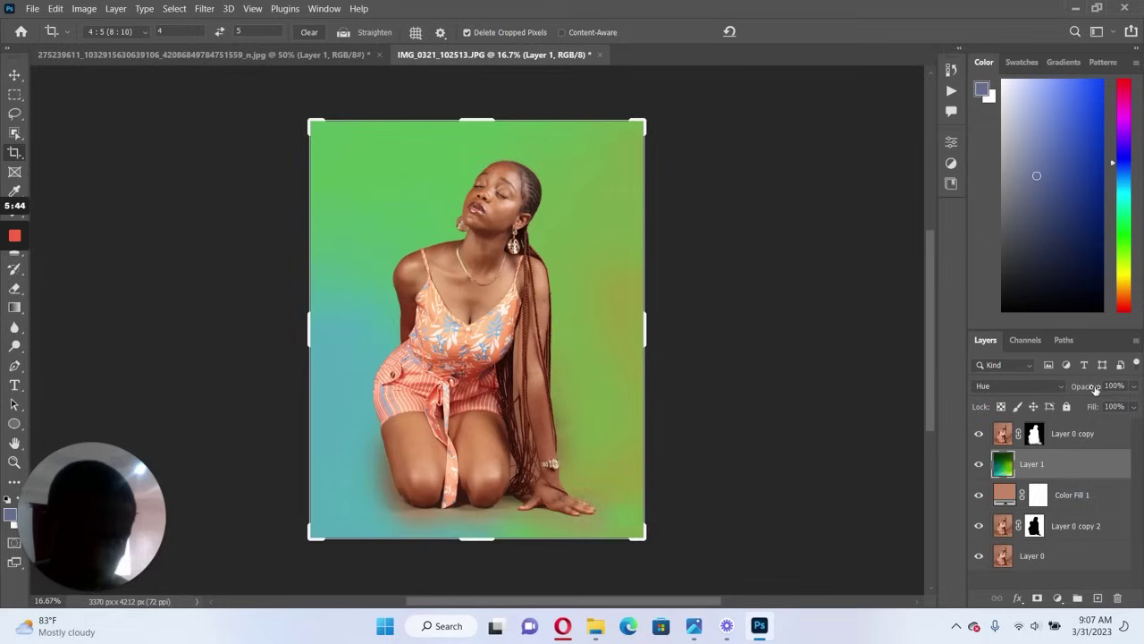
left_click_drag(1096, 390, 1054, 388)
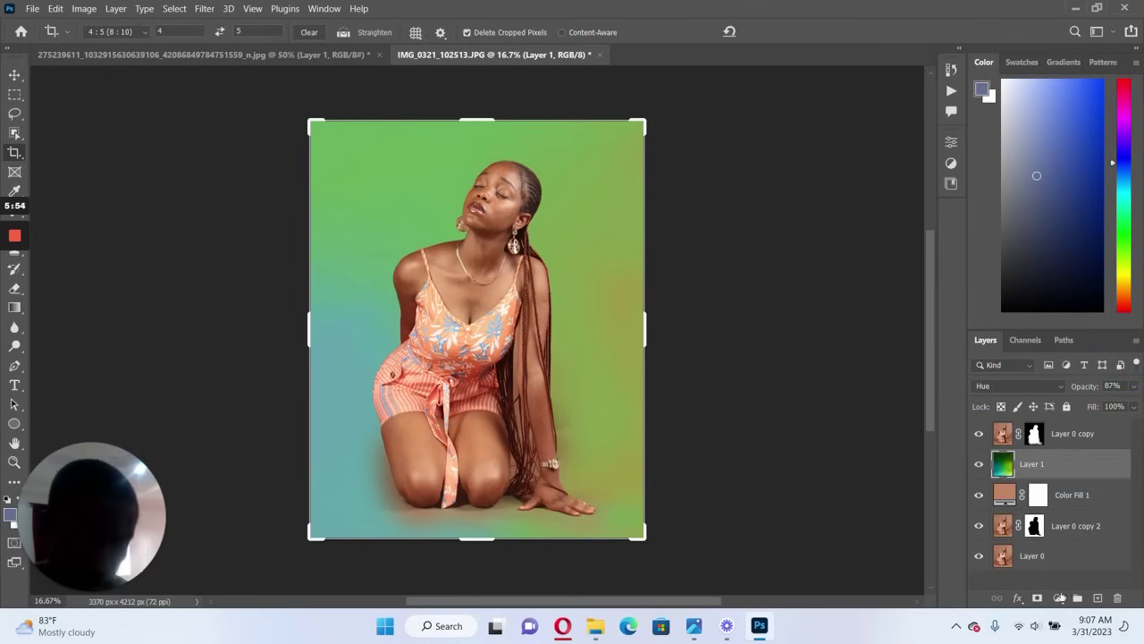
Add a Vibrance adjustment layer above the green Layer 1 and set Vibrance to +33
left_click(1060, 597)
key("Escape")
left_click(951, 141)
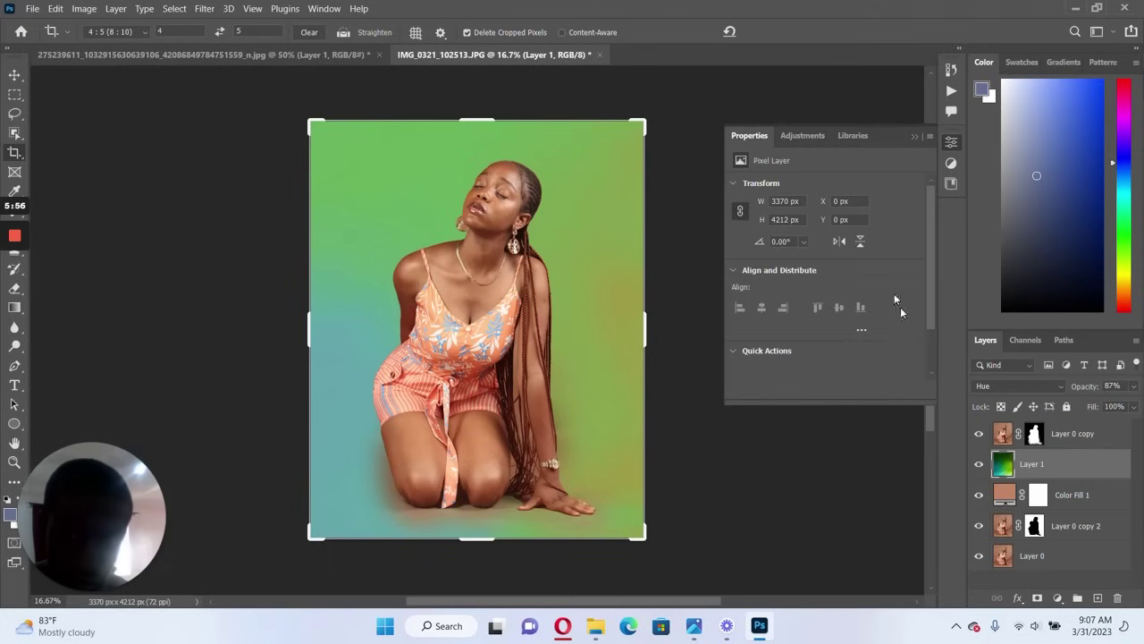
left_click_drag(825, 202, 854, 213)
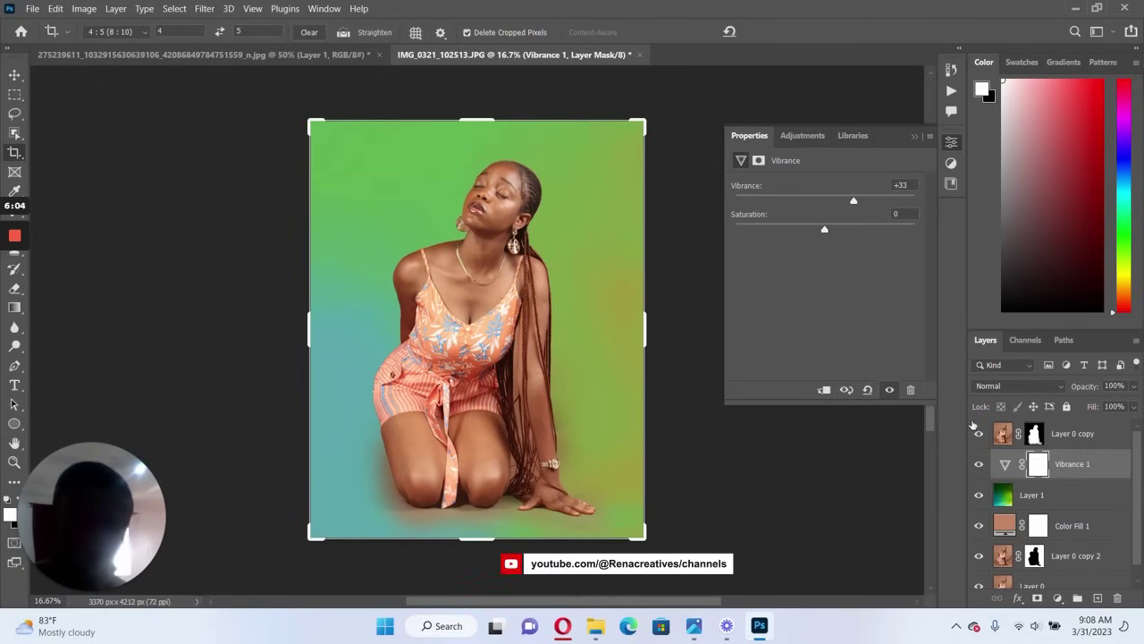